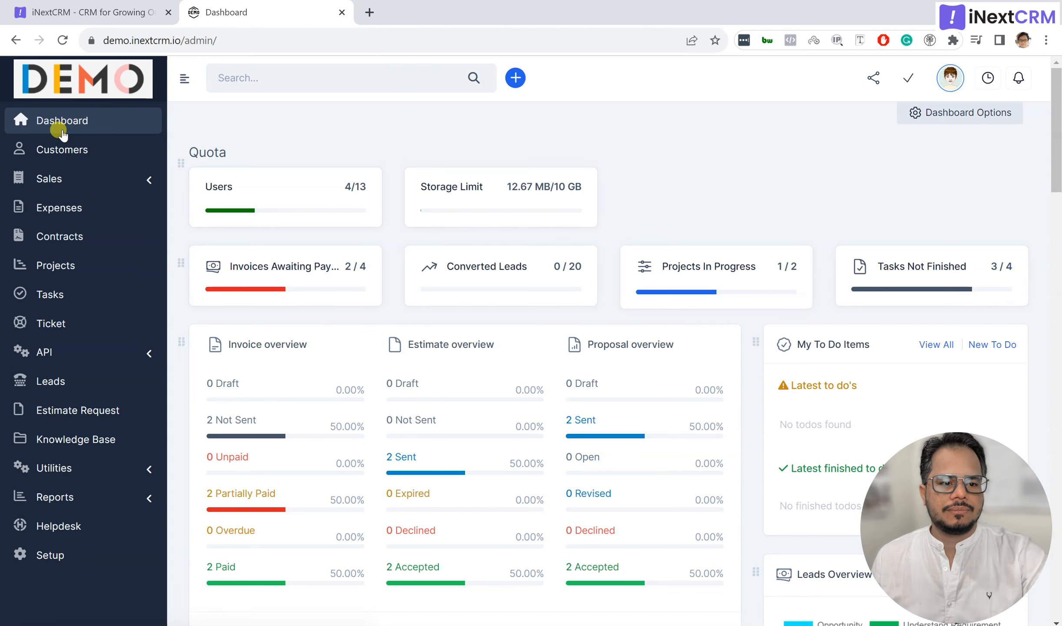
Step: Switch from the dashboard to the Leads list and scroll through the filtered leads
{"action": "left_click", "coordinate": [85, 389]}
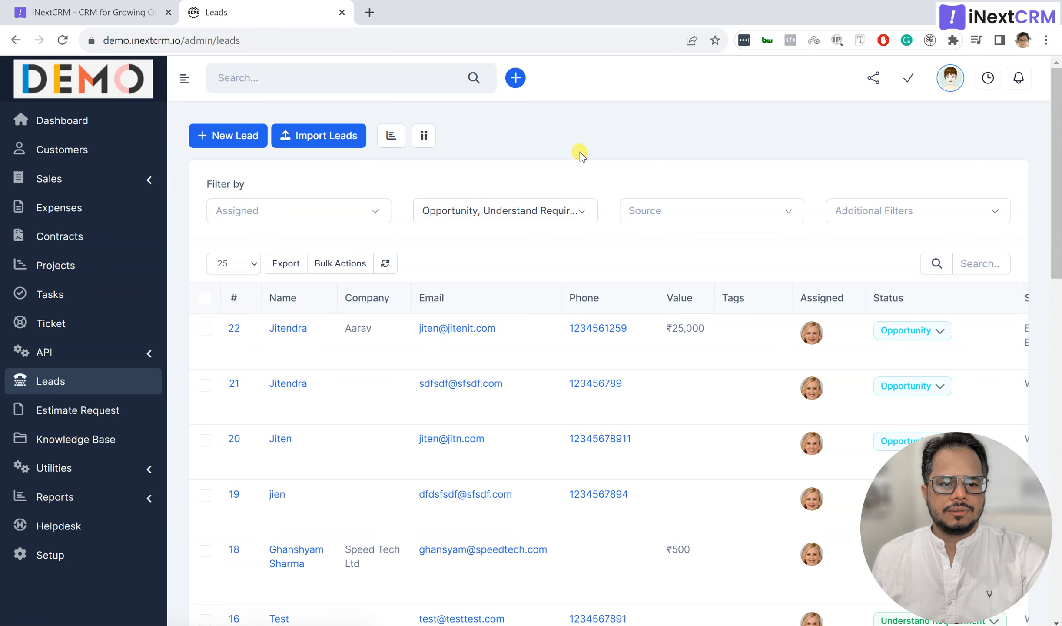
{"action": "scroll", "coordinate": [534, 347], "scroll_direction": "down", "scroll_amount": 2}
{"action": "scroll", "coordinate": [535, 347], "scroll_direction": "up", "scroll_amount": 2}
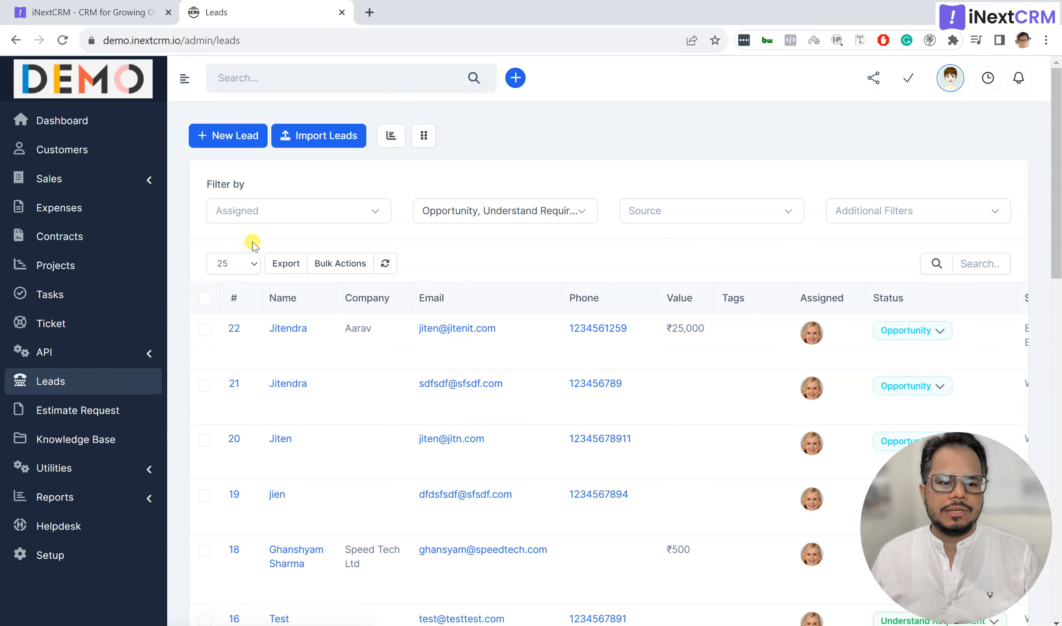
{"action": "left_click", "coordinate": [236, 137]}
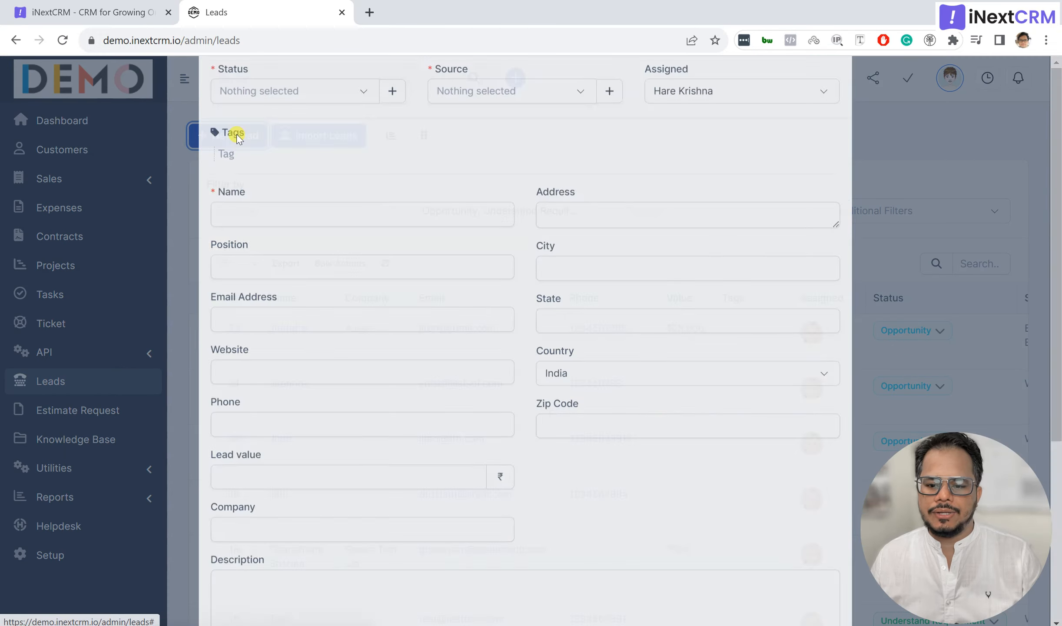
{"action": "scroll", "coordinate": [466, 428], "scroll_direction": "down", "scroll_amount": 5}
{"action": "scroll", "coordinate": [465, 428], "scroll_direction": "up", "scroll_amount": 5}
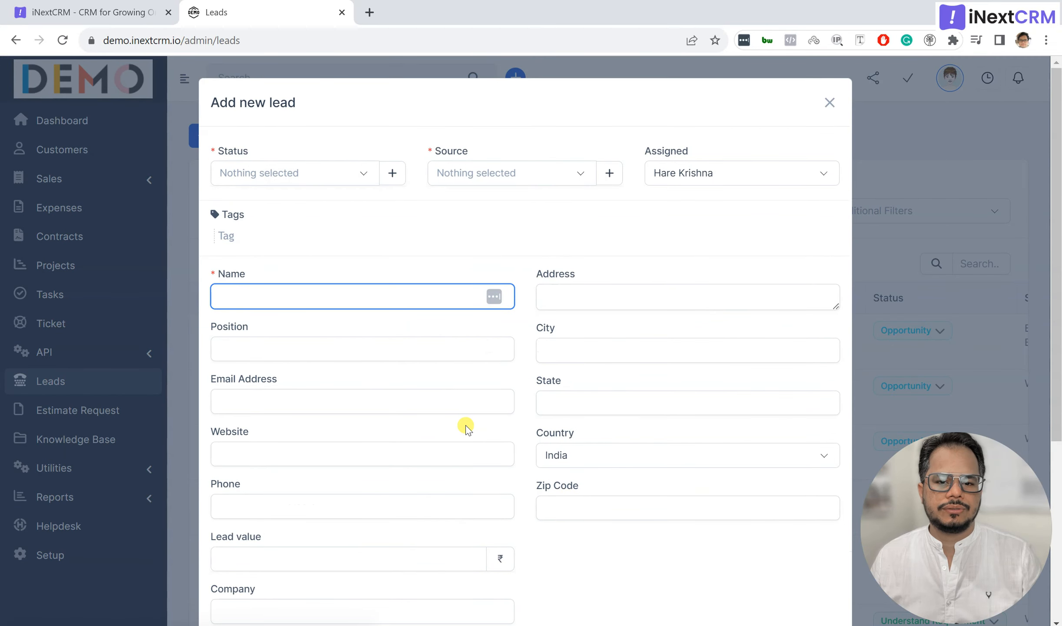
{"action": "left_click", "coordinate": [833, 105]}
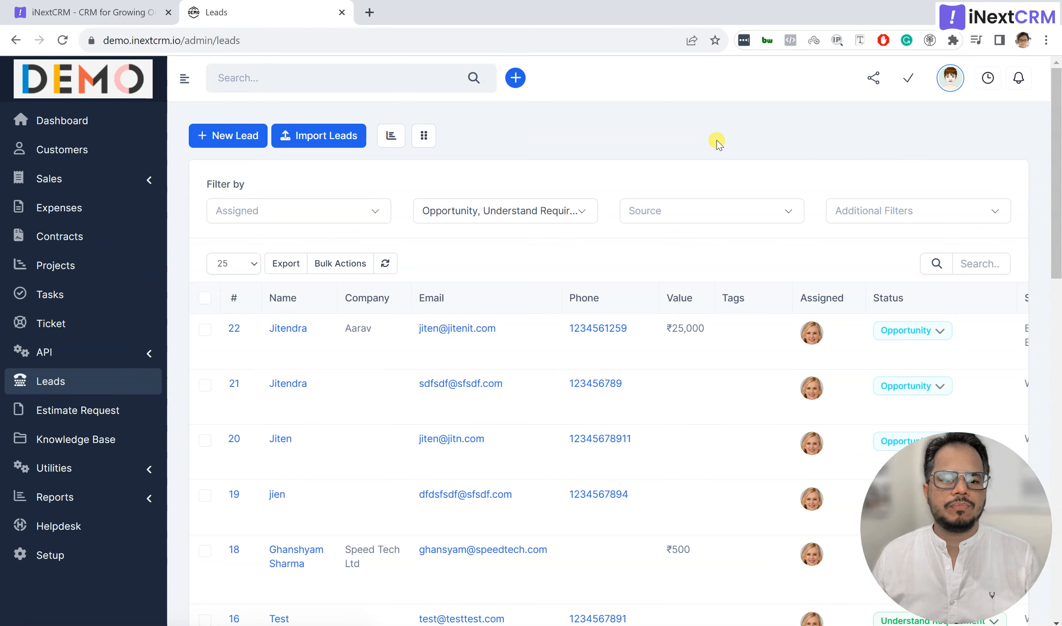
{"action": "left_click", "coordinate": [316, 138]}
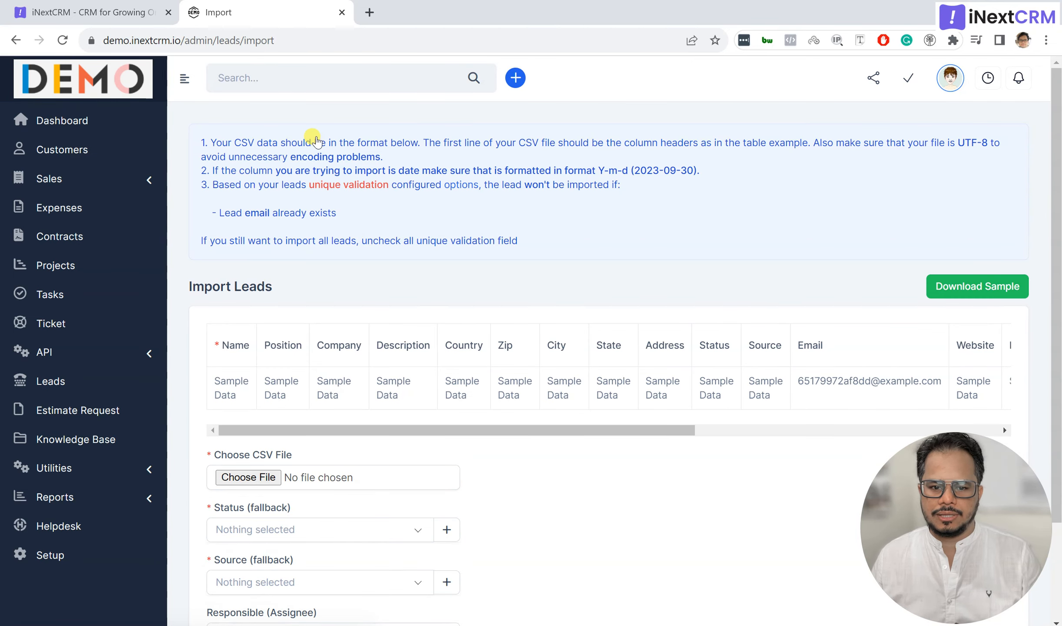
{"action": "scroll", "coordinate": [487, 480], "scroll_direction": "down", "scroll_amount": 3}
{"action": "scroll", "coordinate": [489, 483], "scroll_direction": "up", "scroll_amount": 3}
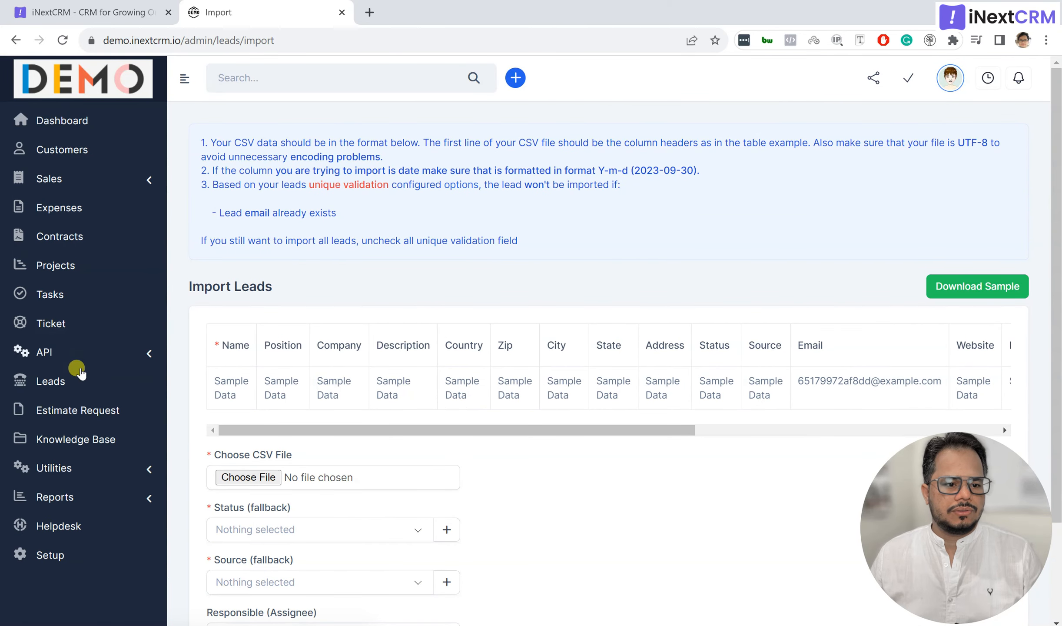
{"action": "left_click", "coordinate": [83, 384]}
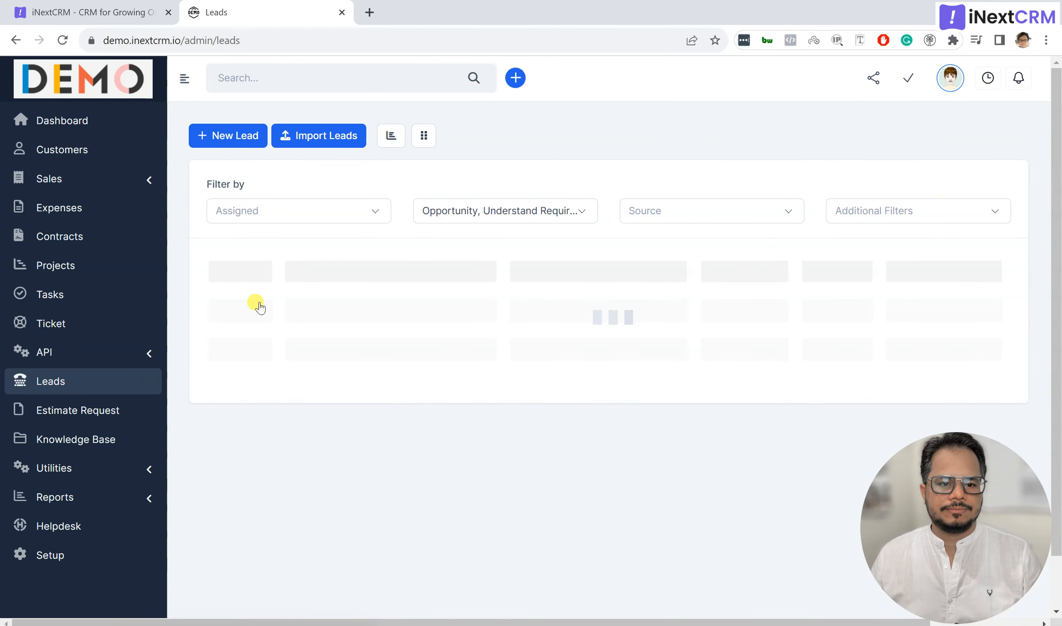
Step: Start a new lead with status Opportunity, source Facebook, and a different staff assignee
{"action": "left_click", "coordinate": [220, 135]}
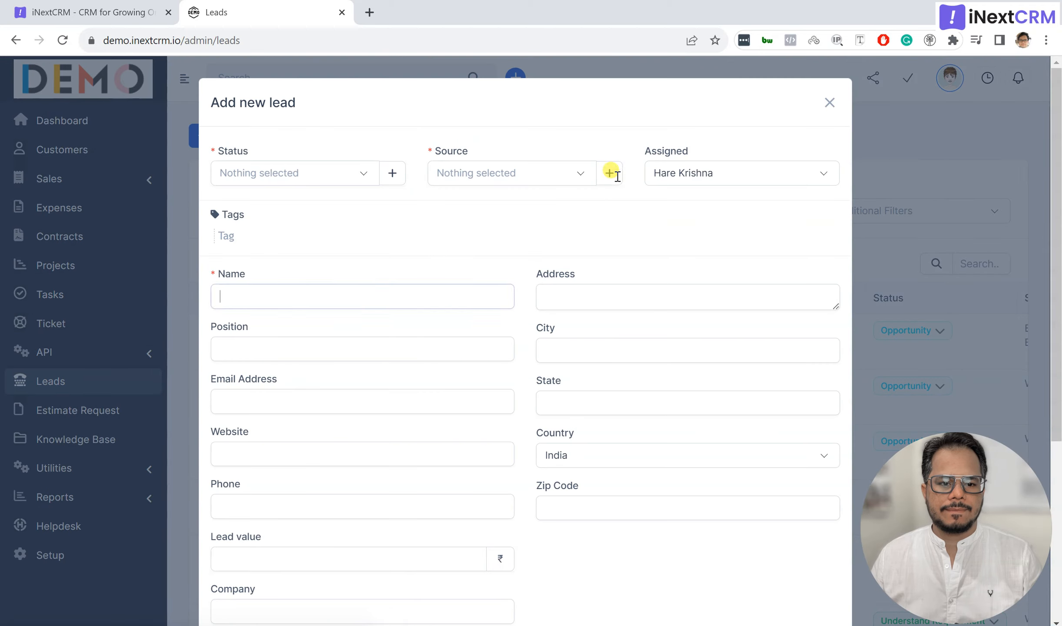
{"action": "left_click", "coordinate": [212, 306]}
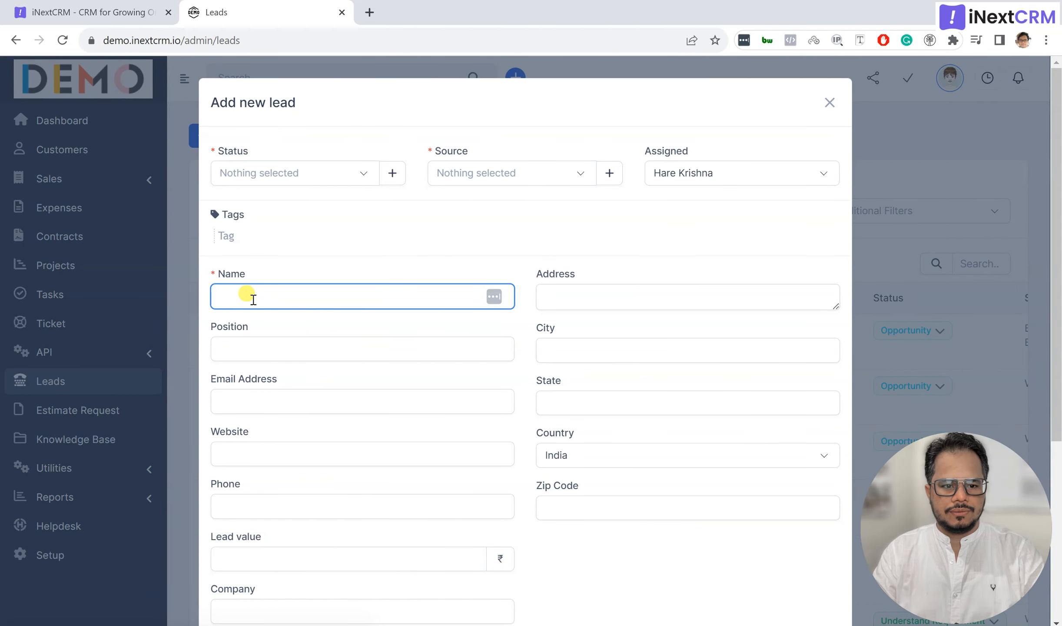
{"action": "left_click", "coordinate": [297, 173]}
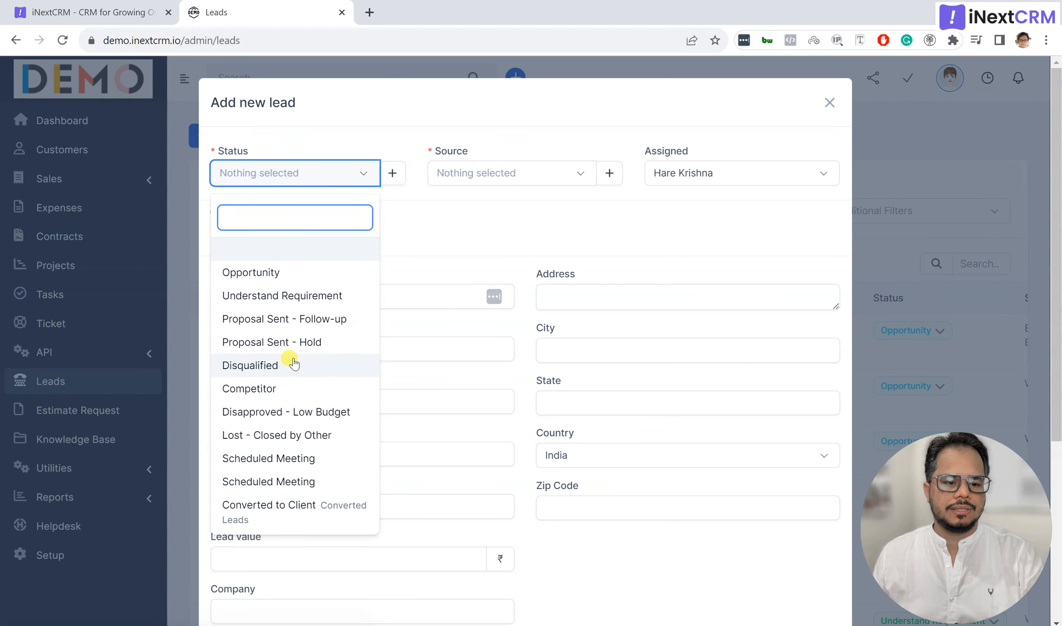
{"action": "left_click", "coordinate": [282, 271]}
{"action": "left_click", "coordinate": [498, 172]}
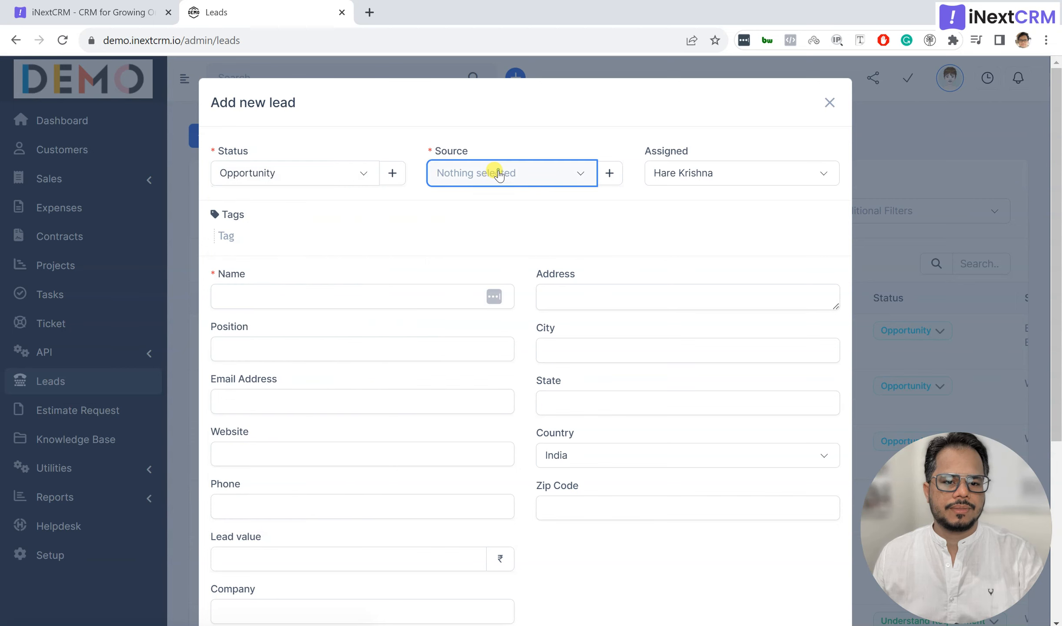
{"action": "left_click", "coordinate": [497, 342]}
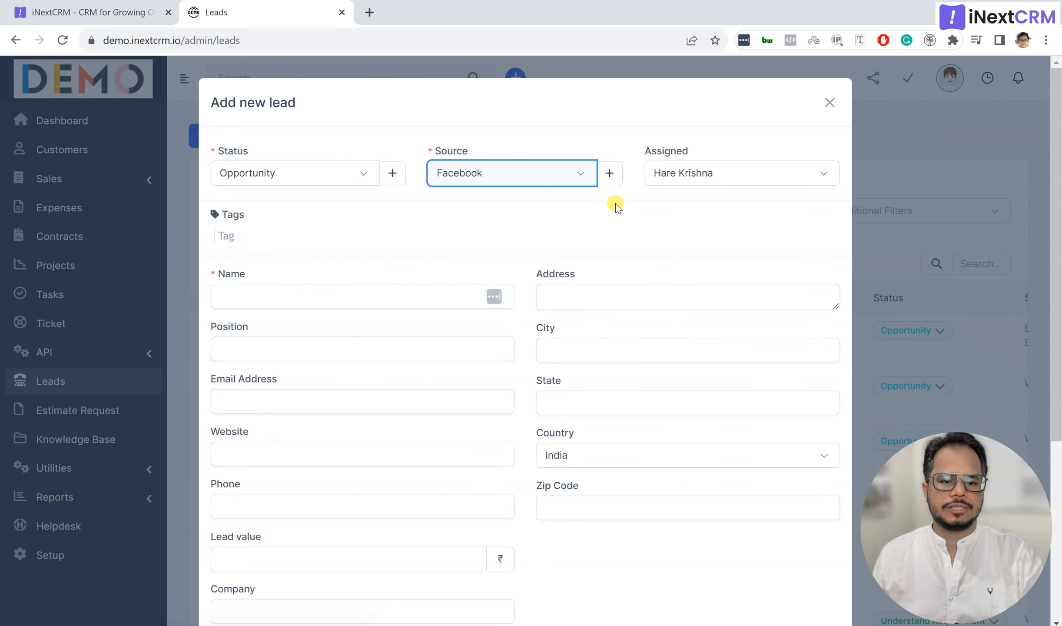
{"action": "left_click", "coordinate": [711, 173]}
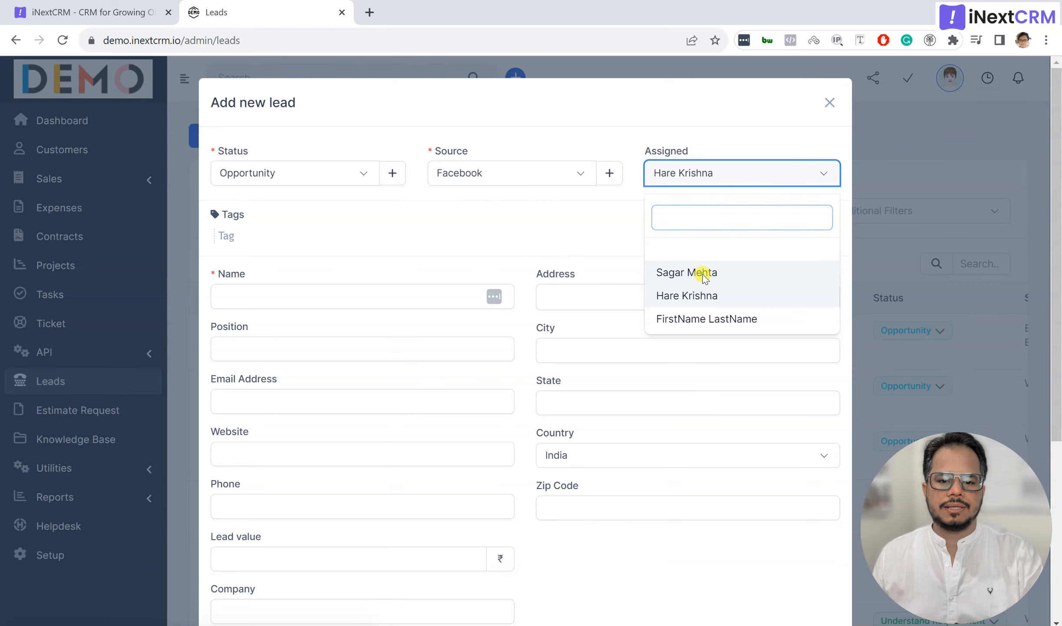
{"action": "left_click", "coordinate": [700, 273]}
{"action": "left_click", "coordinate": [347, 301]}
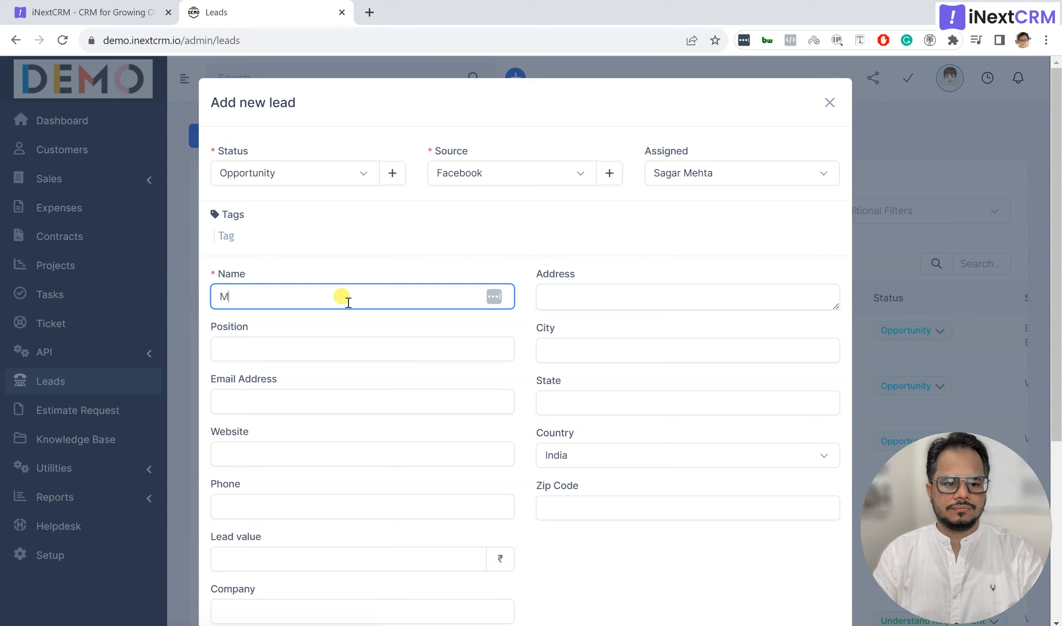
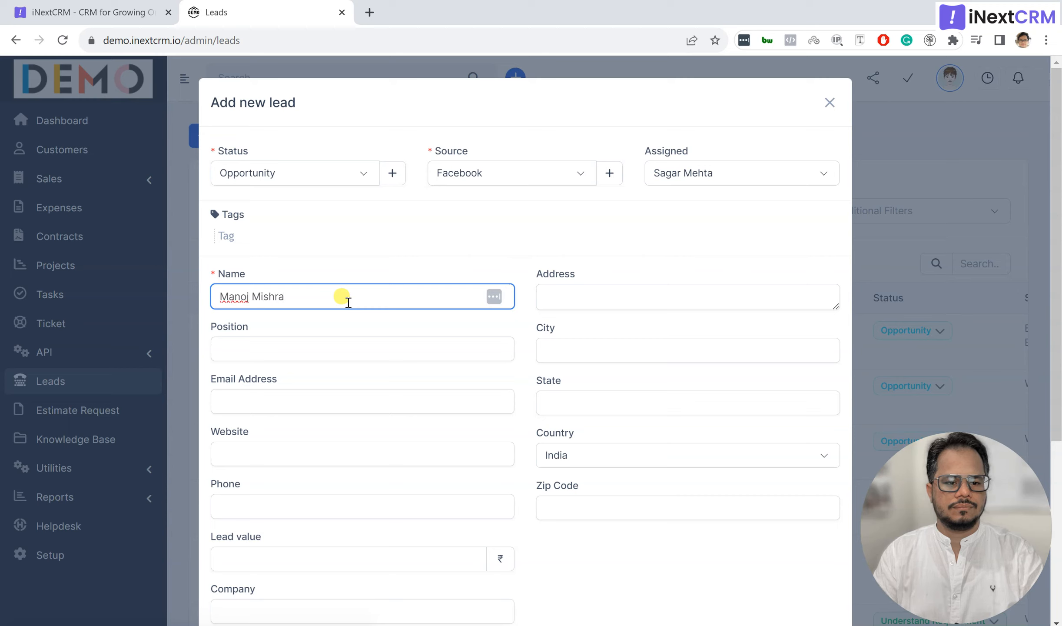
Step: Enter the lead's name and the position IT
{"action": "key", "text": "Tab"}
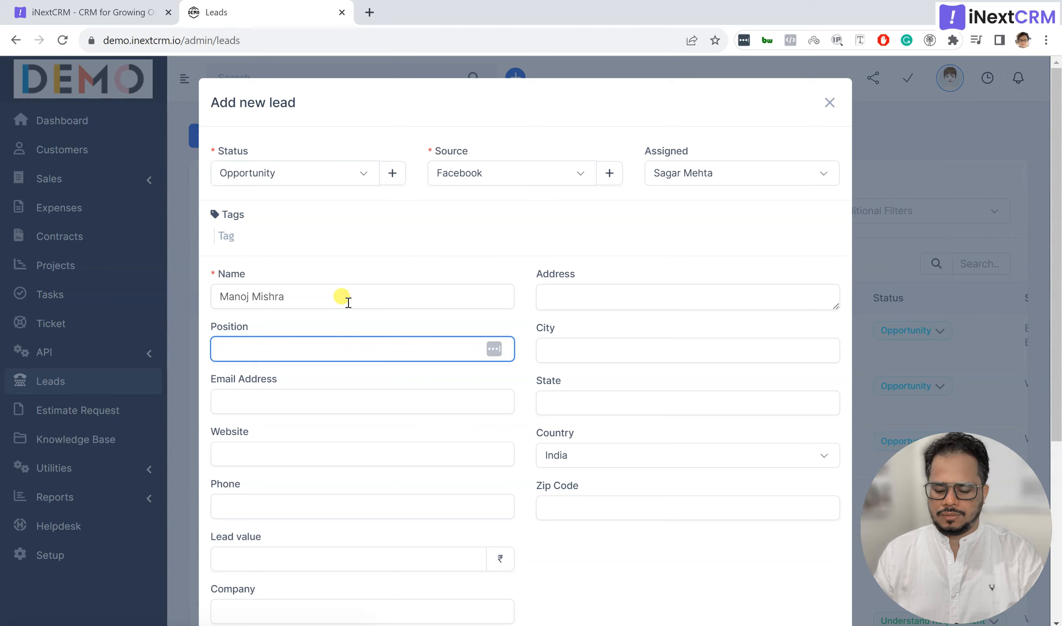
{"action": "type", "text": "IT Head"}
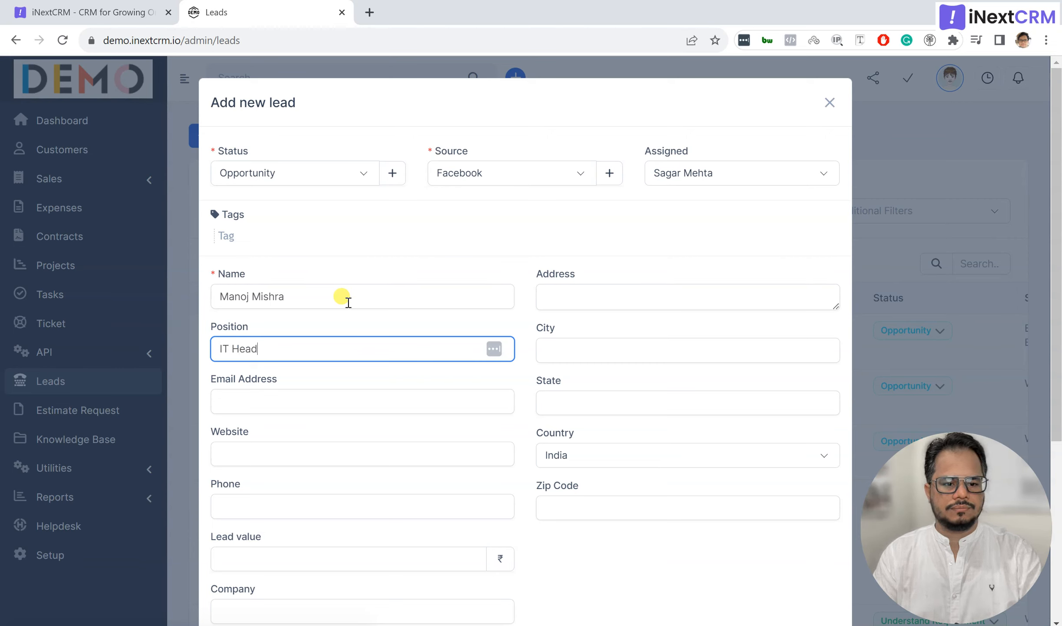
{"action": "key", "text": "Tab"}
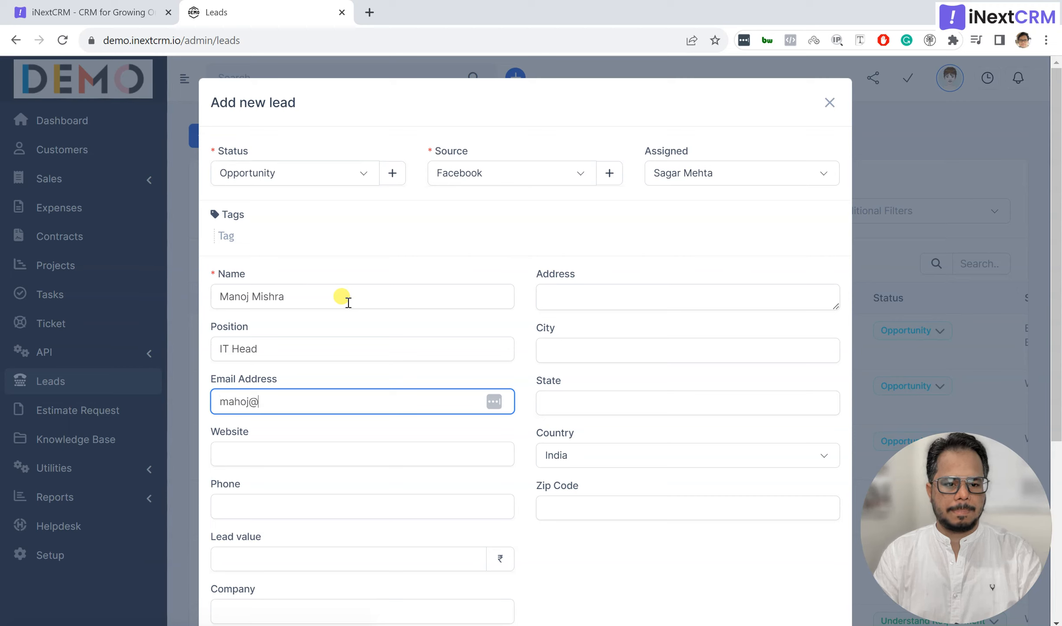
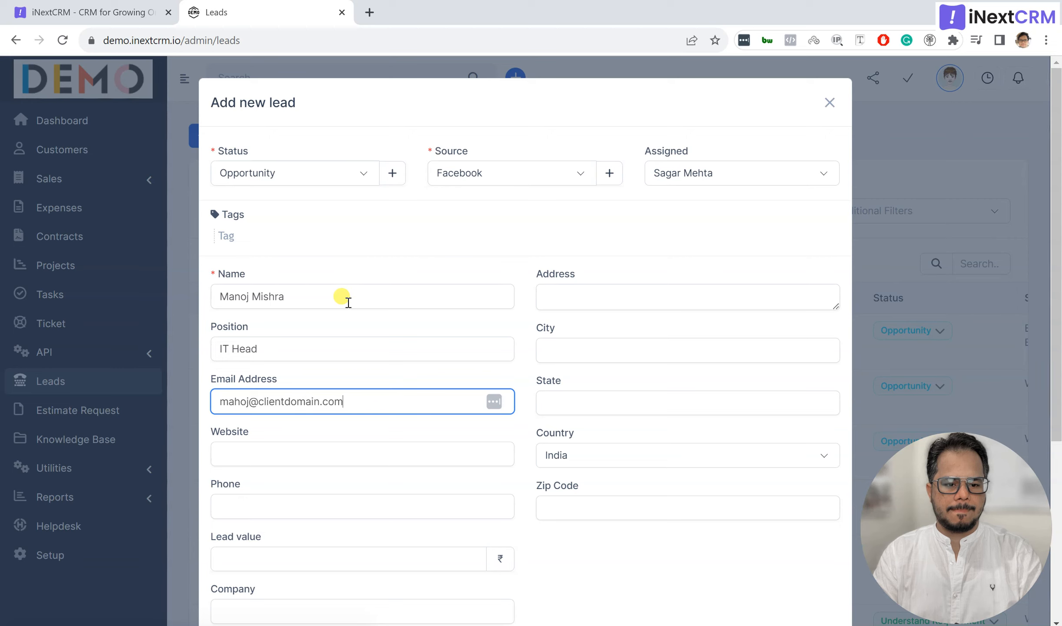
Step: Fill in the lead's e-mail address, website.com and phone number
{"action": "key", "text": "Tab"}
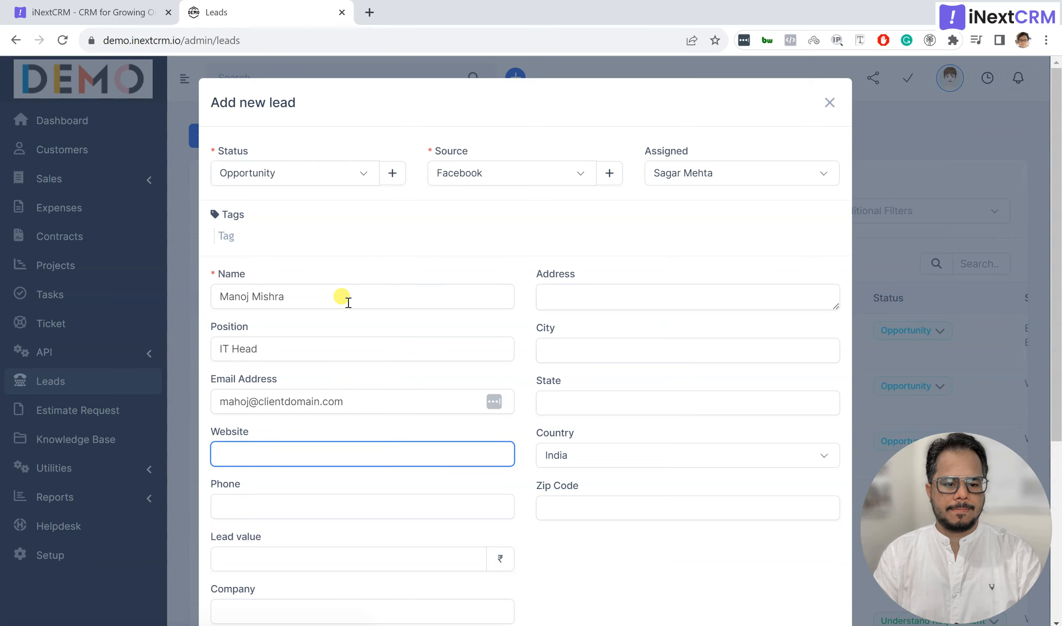
{"action": "type", "text": "website.com"}
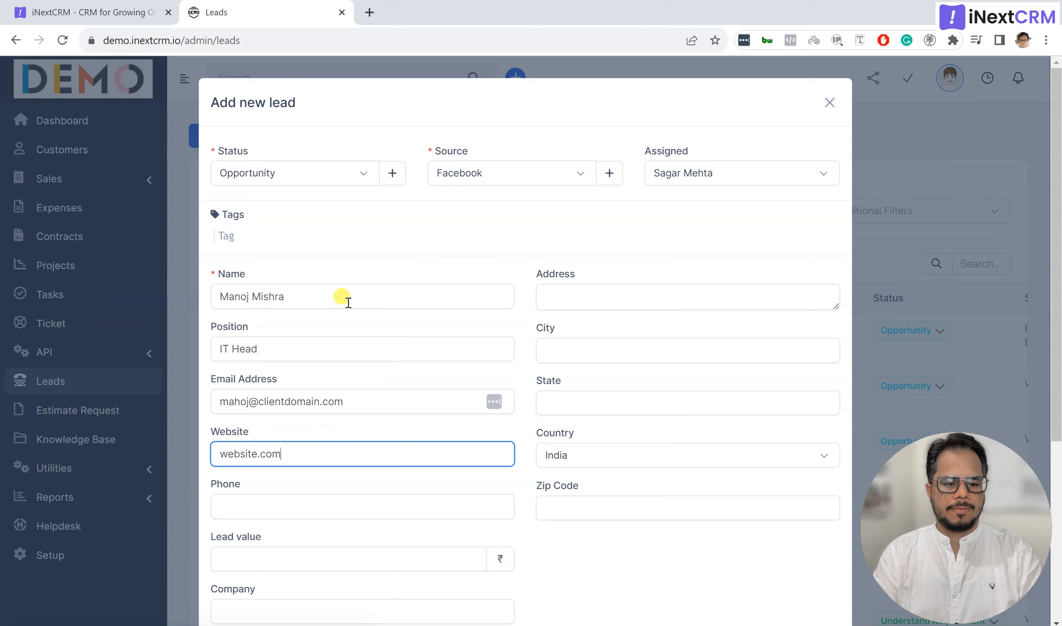
{"action": "key", "text": "Tab"}
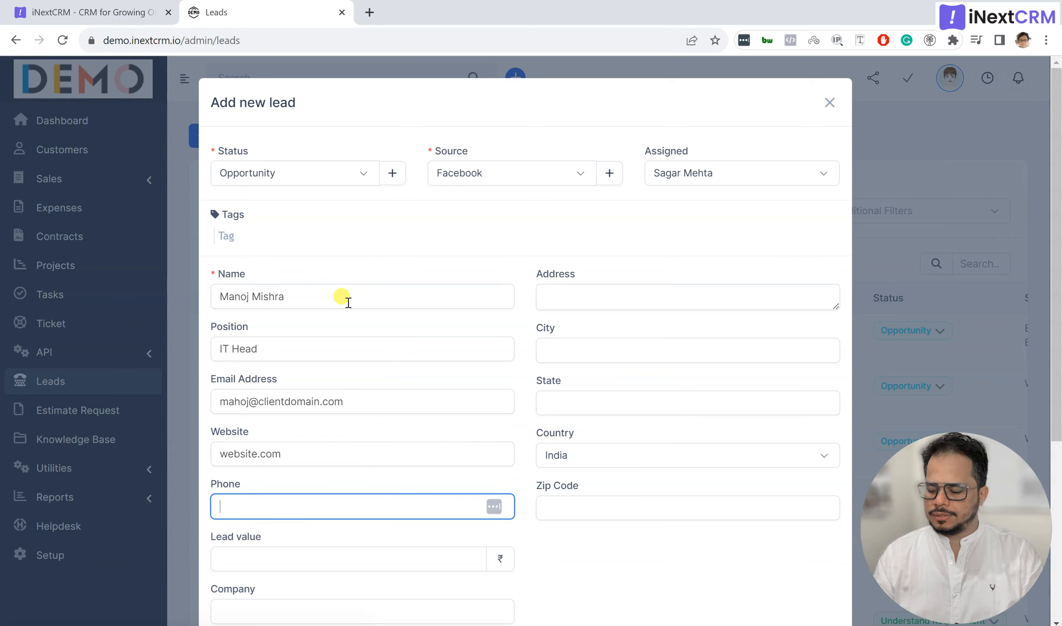
{"action": "type", "text": "+91"}
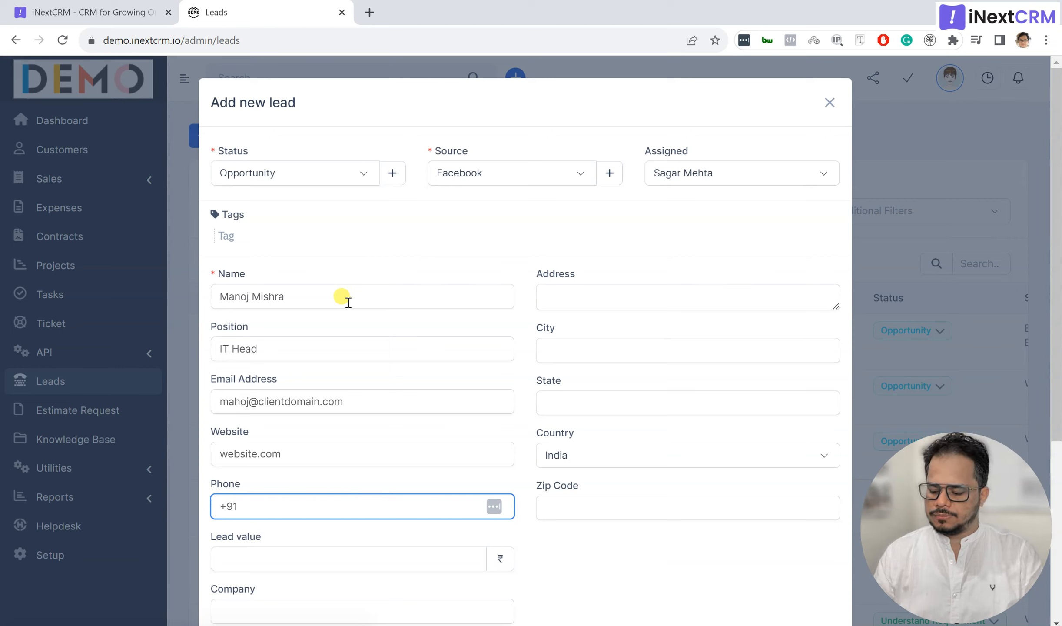
{"action": "type", "text": "1234567894"}
{"action": "key", "text": "Tab"}
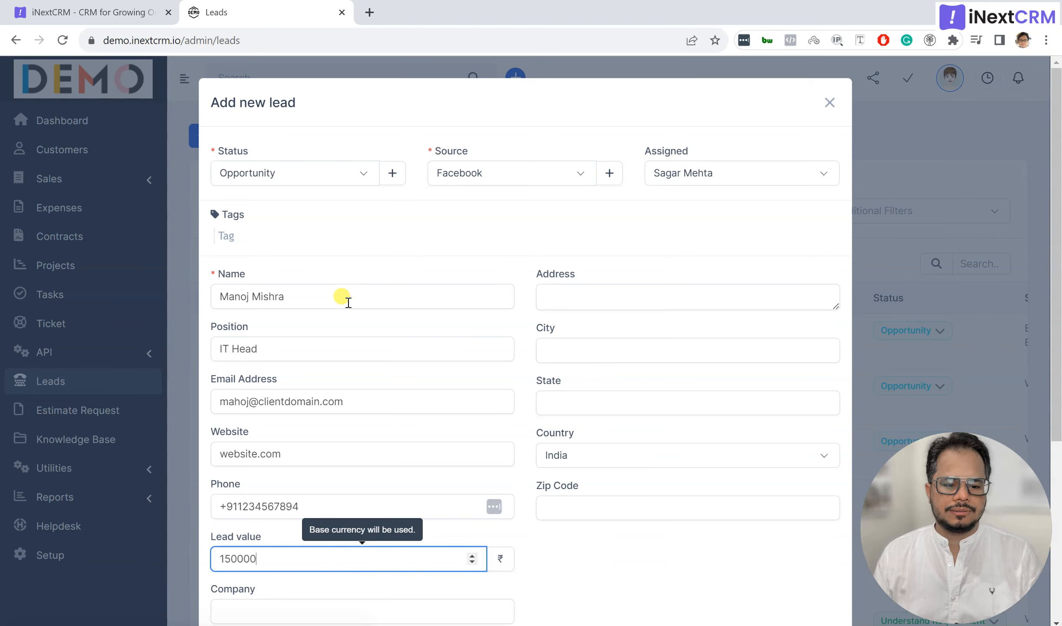
Step: Finish the lead value and set the company to 'Company Name'
{"action": "left_click", "coordinate": [567, 524]}
{"action": "scroll", "coordinate": [564, 528], "scroll_direction": "down", "scroll_amount": 3}
{"action": "left_click", "coordinate": [374, 455]}
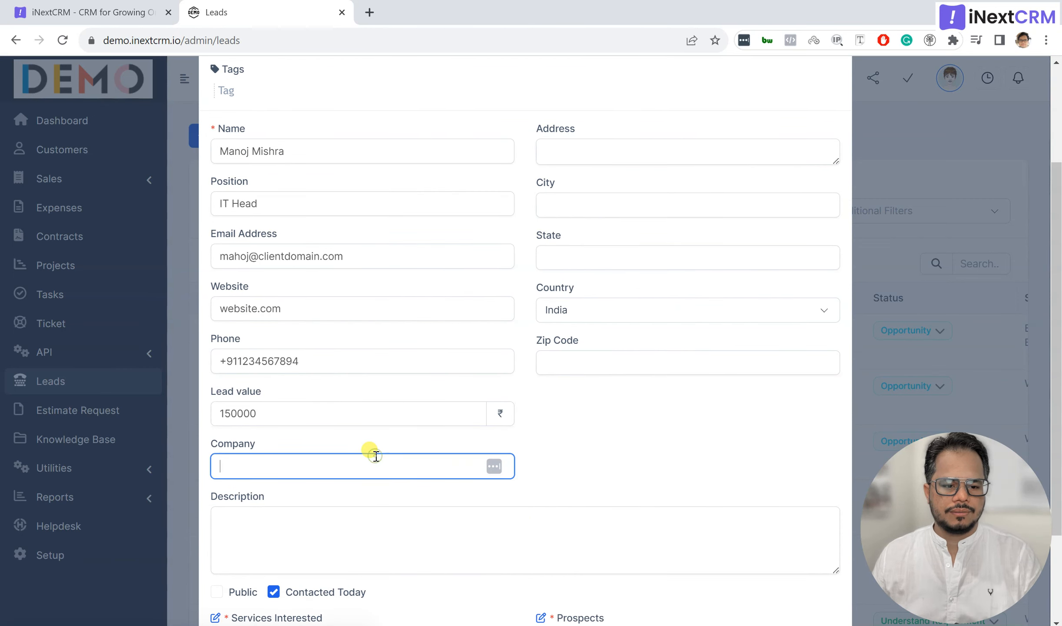
{"action": "type", "text": "Company Name"}
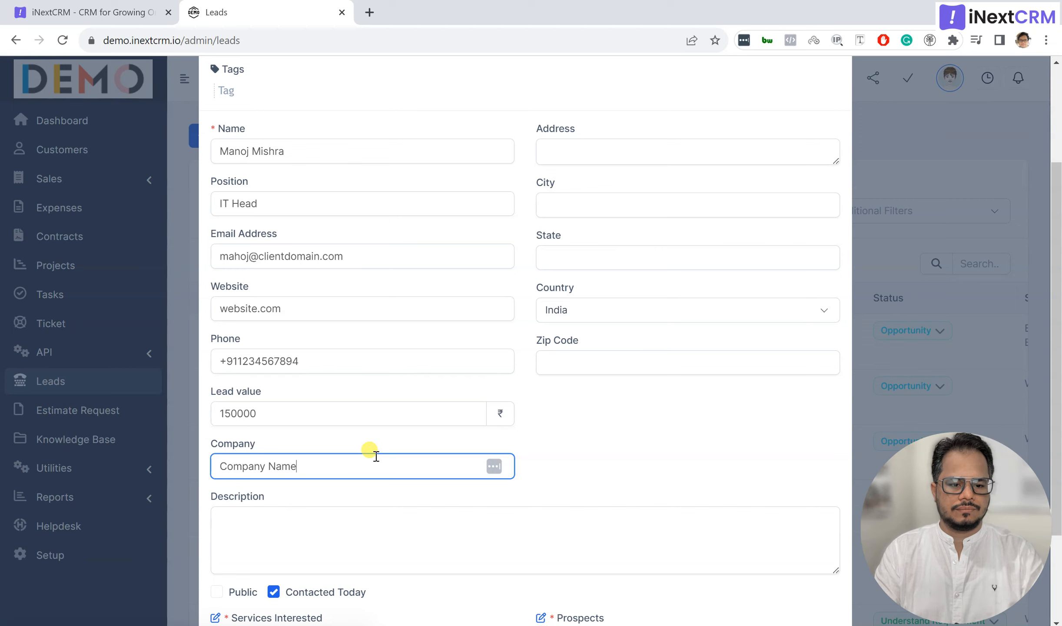
{"action": "key", "text": "Tab"}
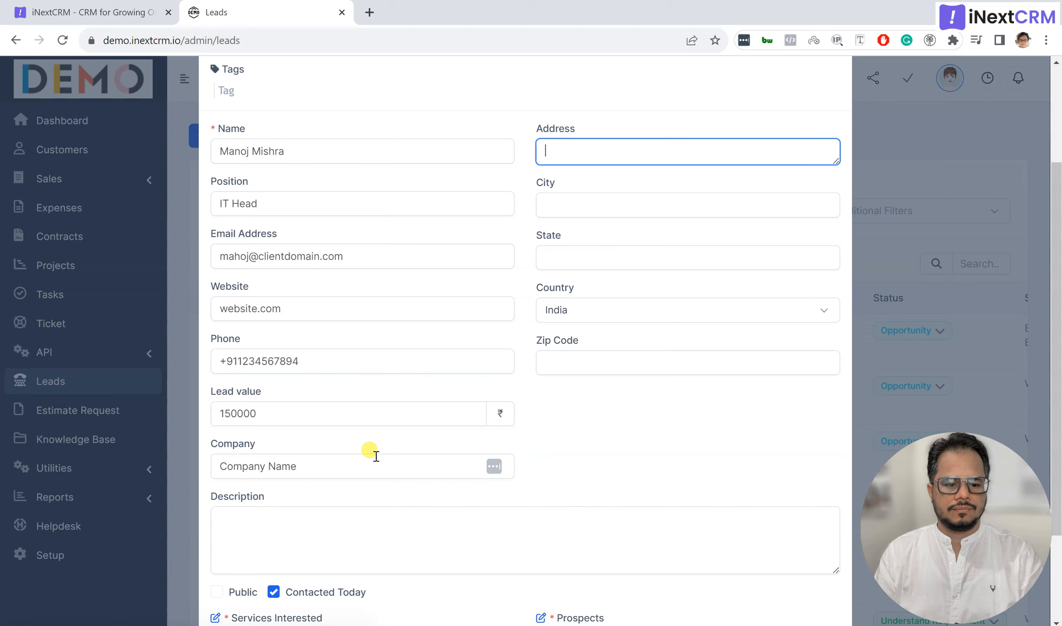
Step: Write the description 'lead description', correcting its typo, and check the options below
{"action": "left_click", "coordinate": [363, 530]}
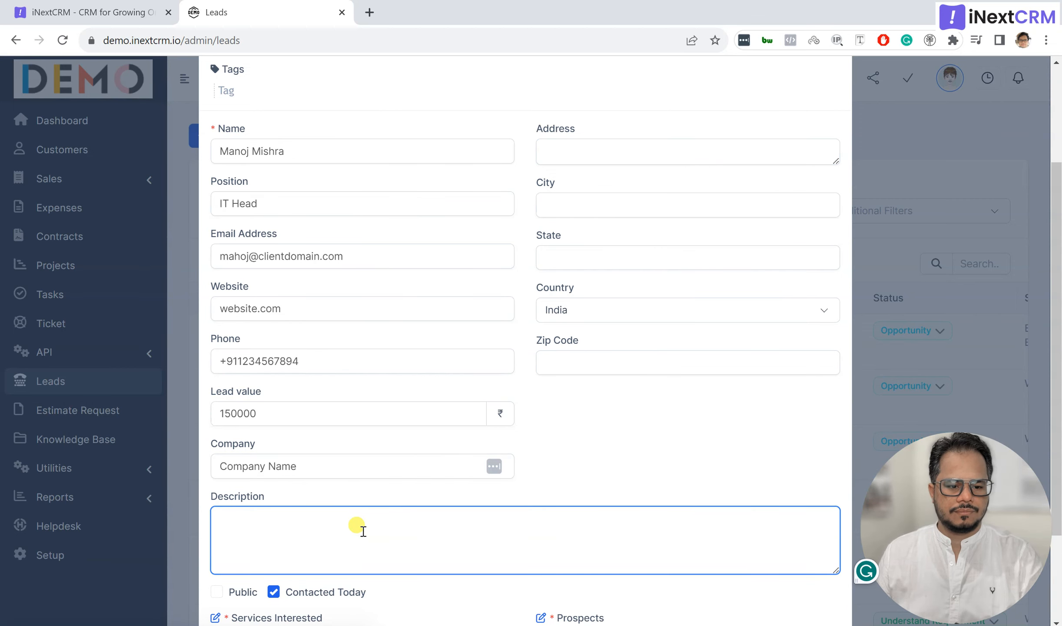
{"action": "type", "text": "lead descripiton"}
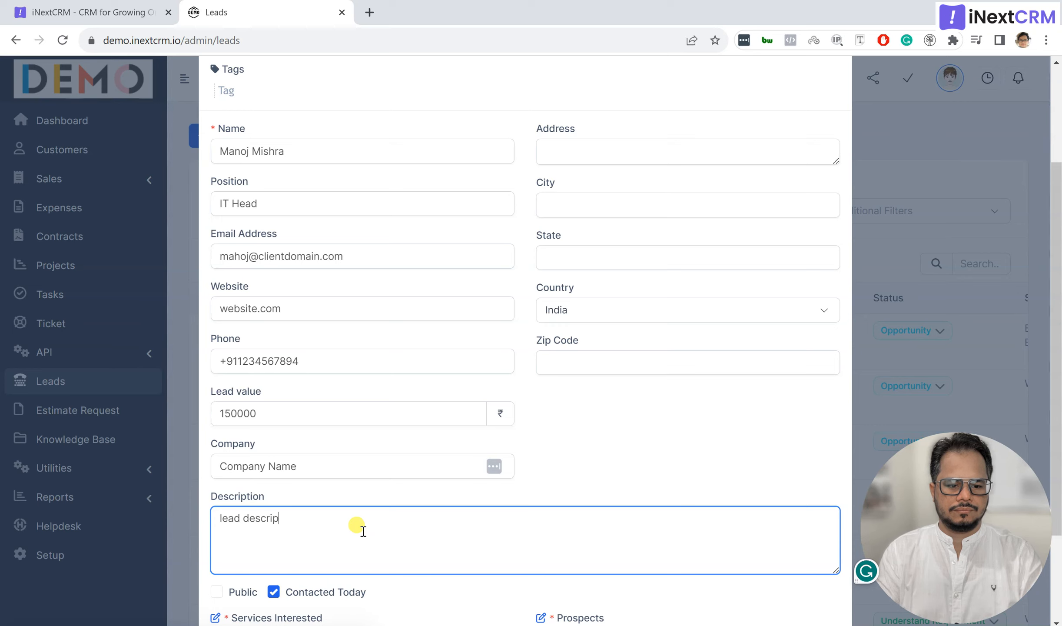
{"action": "key", "text": "BackSpace"}
{"action": "key", "text": "BackSpace"}
{"action": "key", "text": "BackSpace"}
{"action": "key", "text": "BackSpace"}
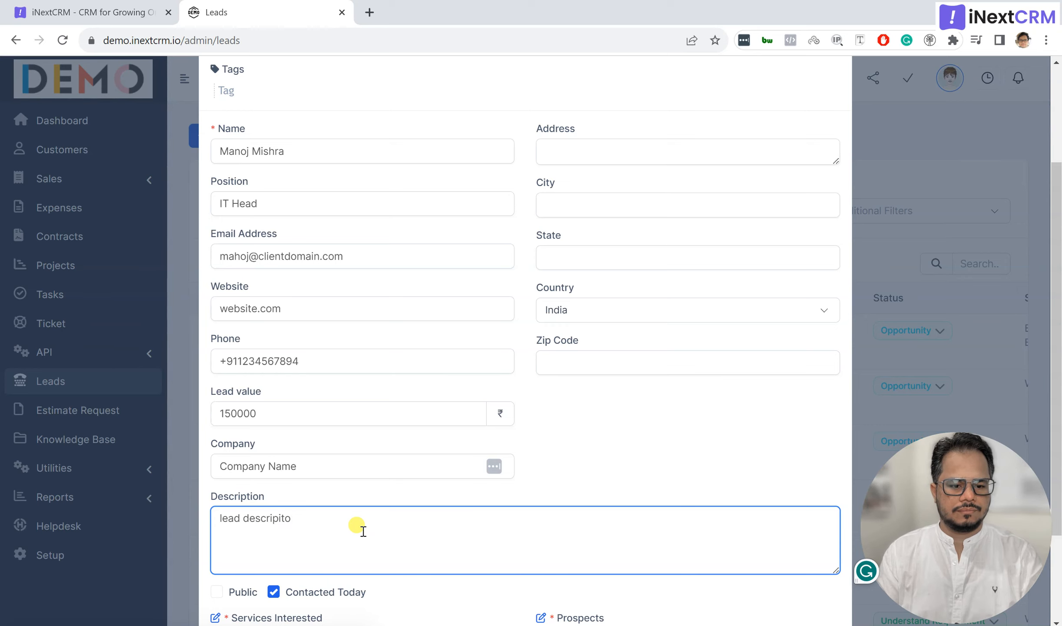
{"action": "type", "text": "tion"}
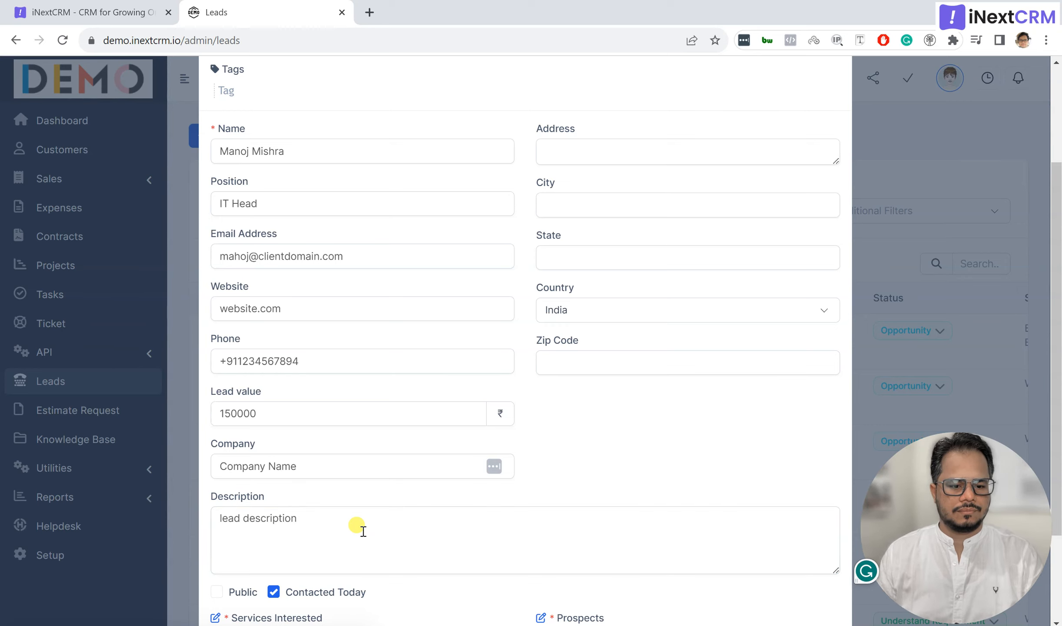
{"action": "scroll", "coordinate": [361, 532], "scroll_direction": "down", "scroll_amount": 3}
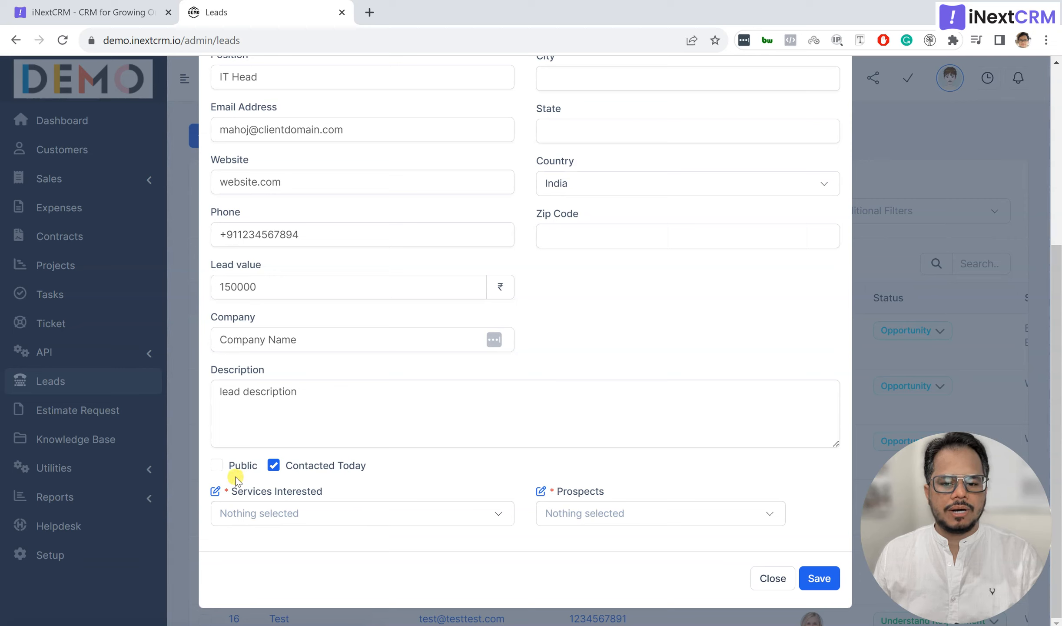
{"action": "left_click", "coordinate": [217, 465]}
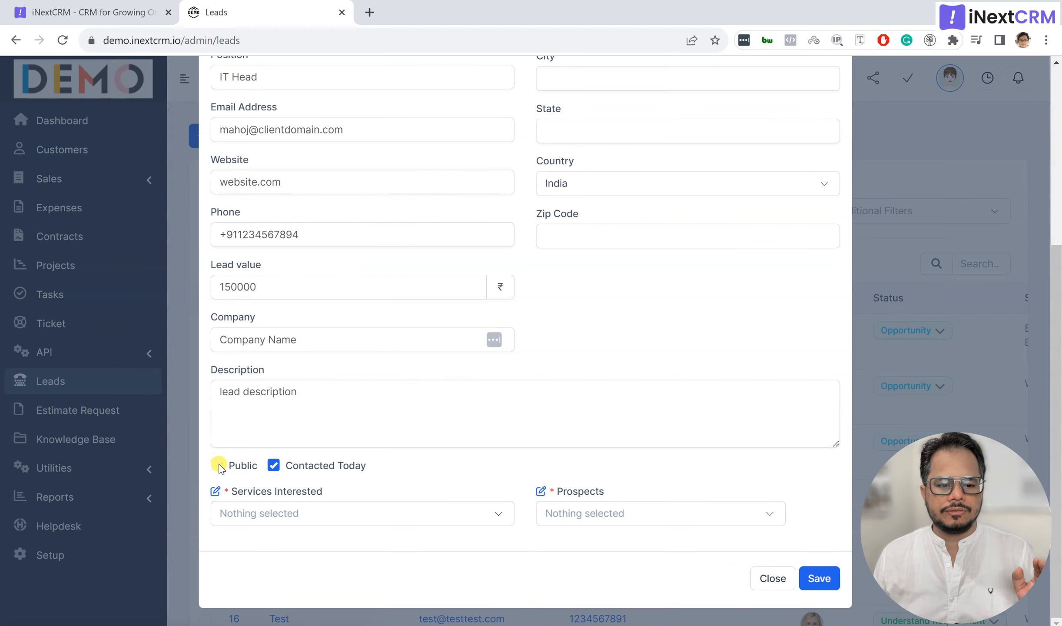
{"action": "scroll", "coordinate": [220, 467], "scroll_direction": "up", "scroll_amount": 6}
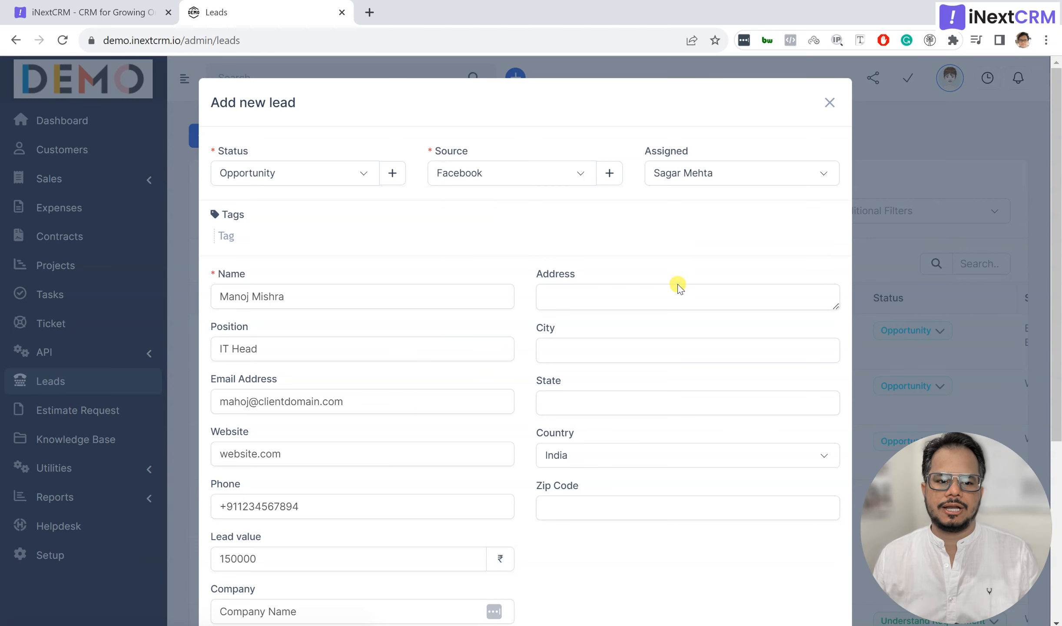
{"action": "scroll", "coordinate": [678, 282], "scroll_direction": "down", "scroll_amount": 6}
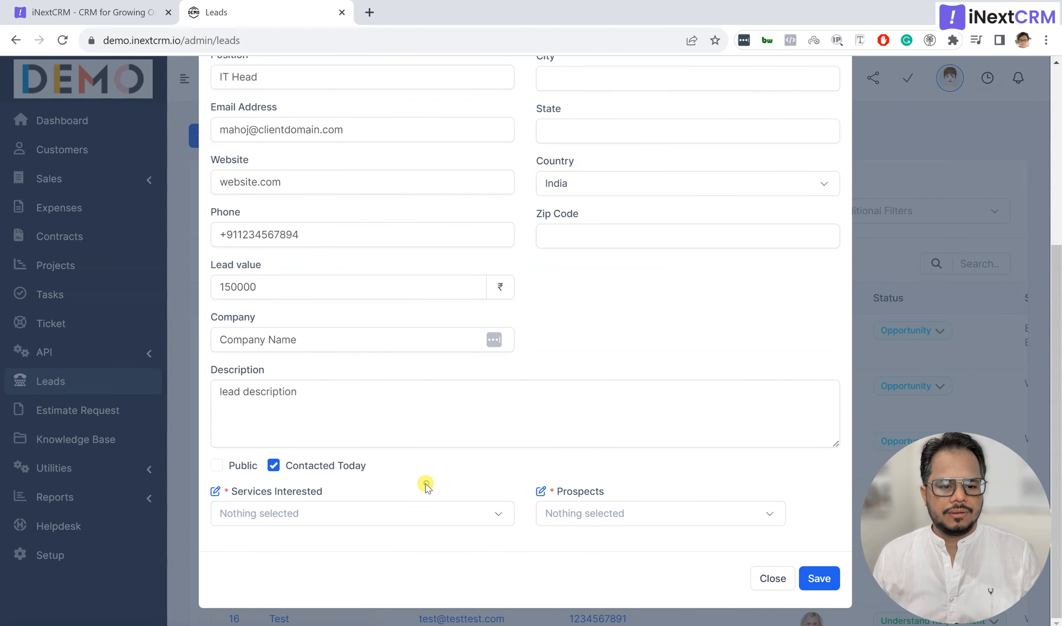
Step: Untick Contacted Today and set the contact date to 23 September 2023
{"action": "left_click", "coordinate": [274, 465]}
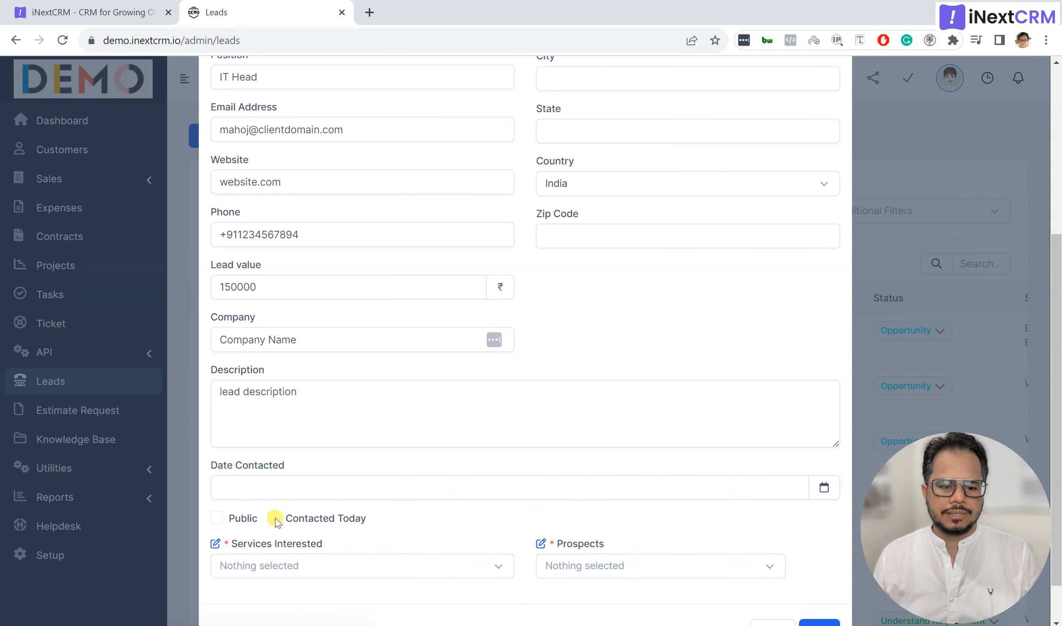
{"action": "left_click", "coordinate": [275, 517]}
{"action": "left_click", "coordinate": [277, 465]}
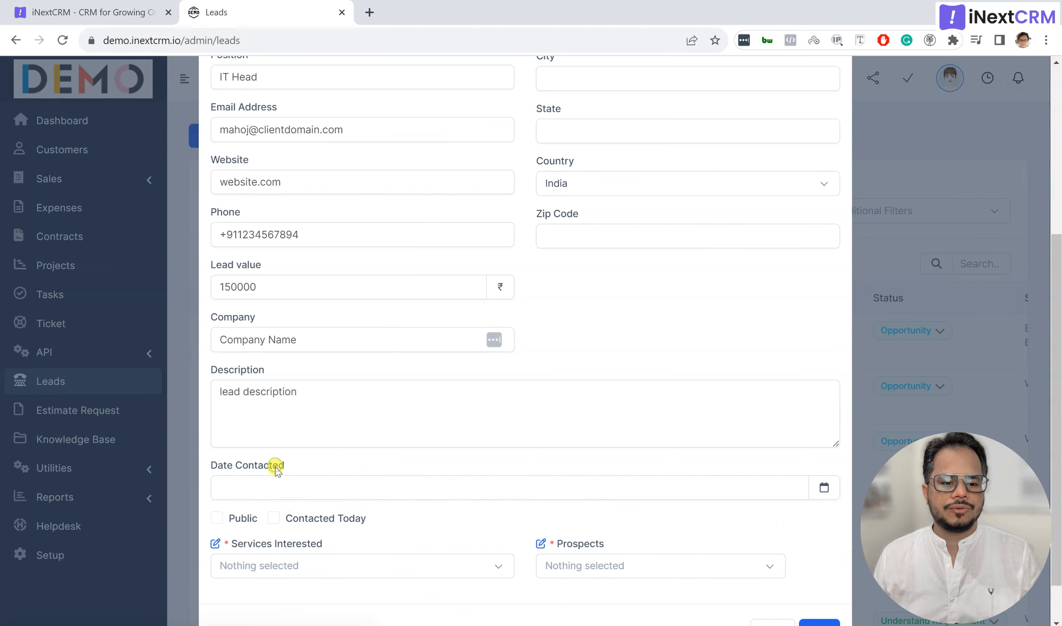
{"action": "left_click", "coordinate": [269, 484]}
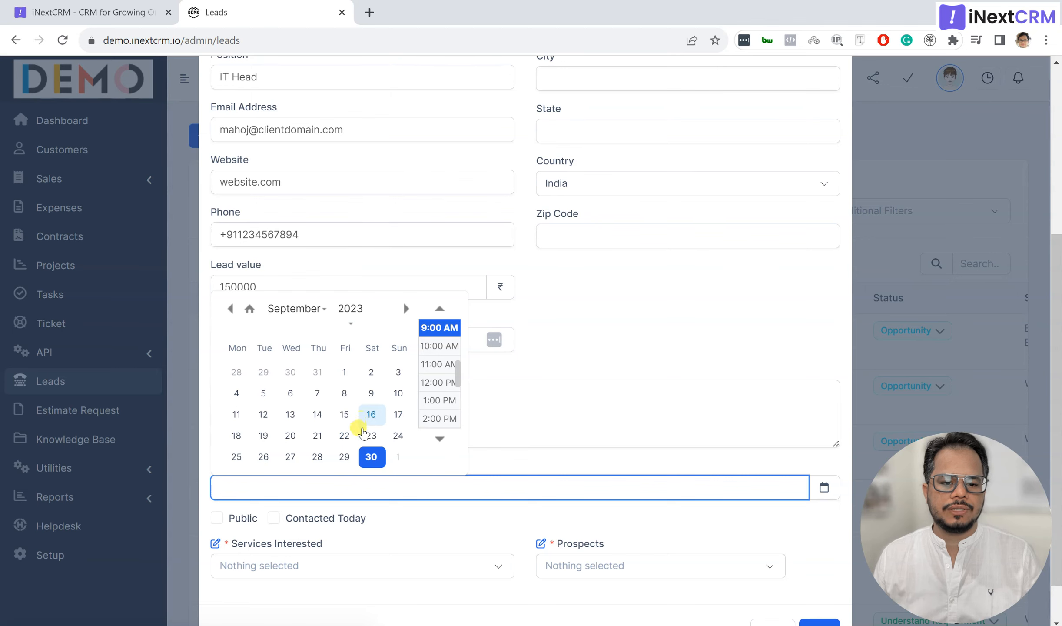
{"action": "left_click", "coordinate": [370, 436]}
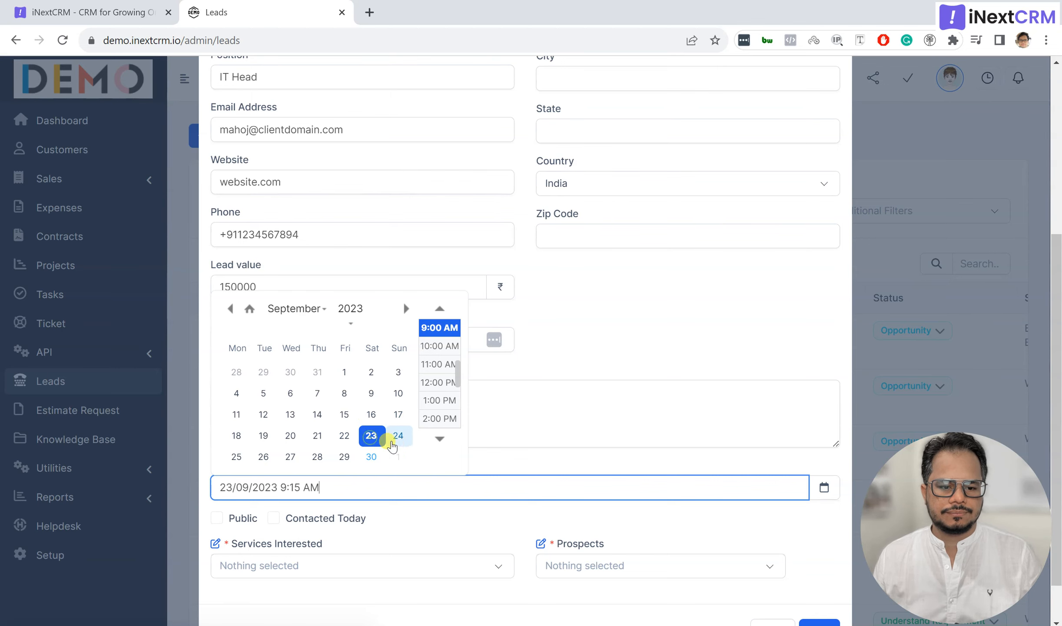
{"action": "left_click", "coordinate": [418, 518]}
{"action": "scroll", "coordinate": [417, 518], "scroll_direction": "down", "scroll_amount": 1}
Step: Choose Services-C as the service of interest and A as the prospect
{"action": "left_click", "coordinate": [414, 513]}
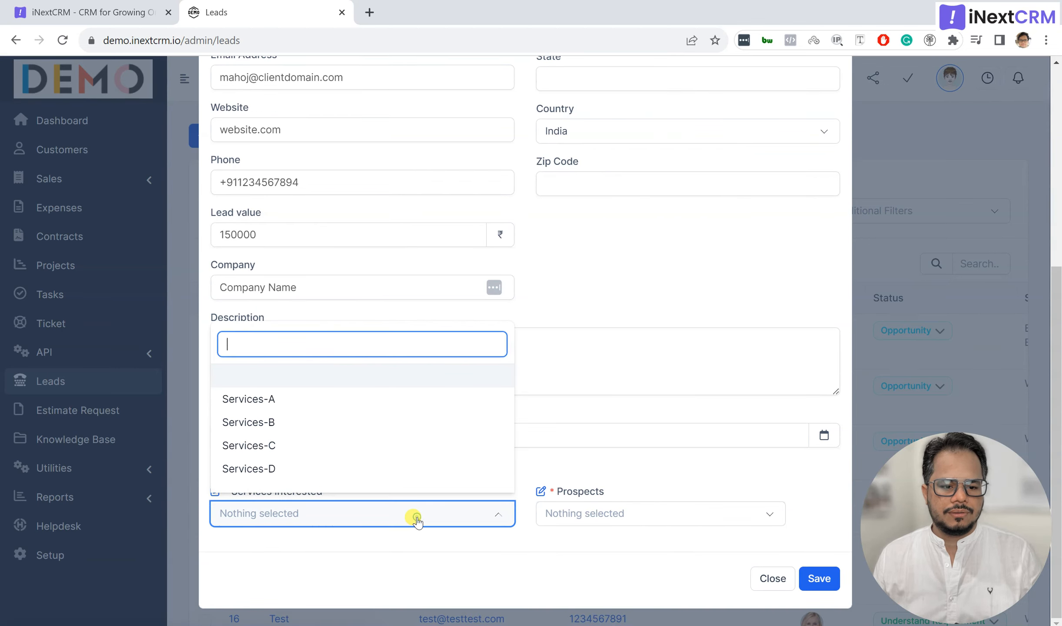
{"action": "left_click", "coordinate": [383, 450]}
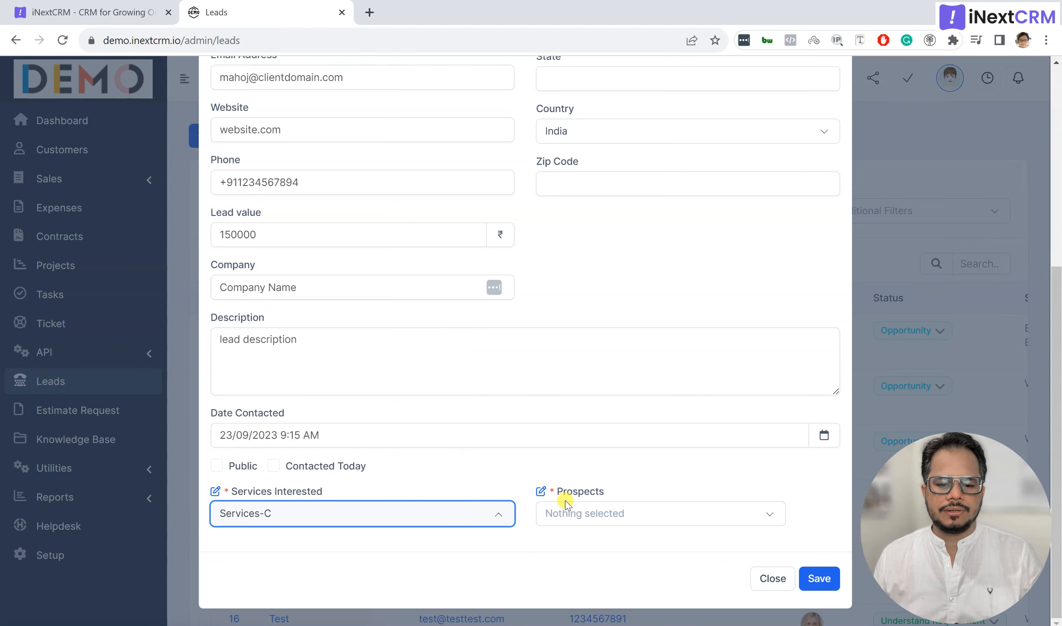
{"action": "left_click", "coordinate": [573, 514]}
{"action": "left_click", "coordinate": [555, 584]}
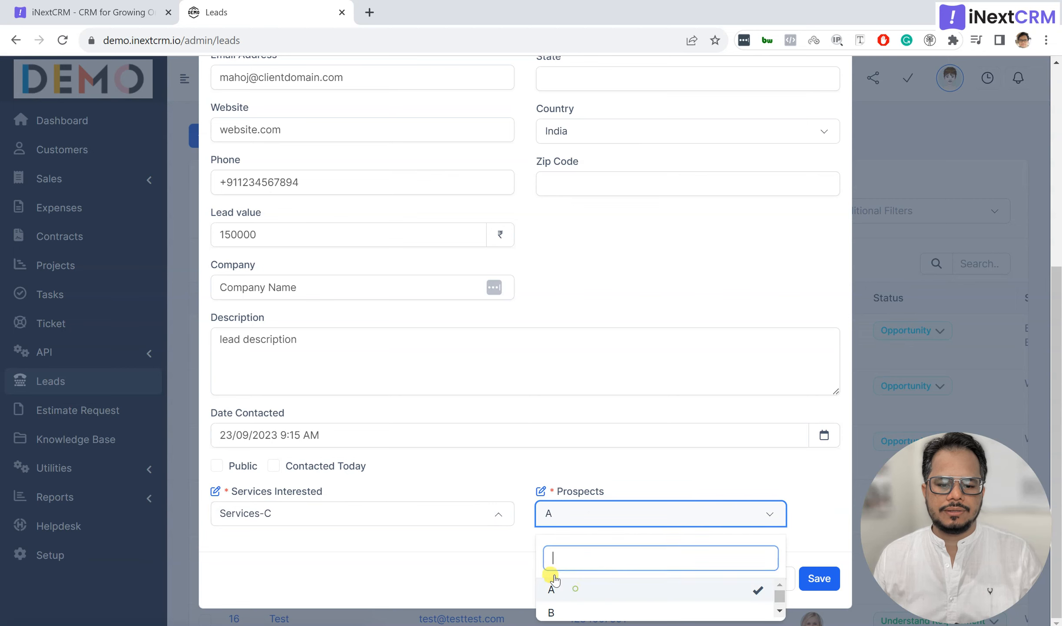
{"action": "left_click", "coordinate": [517, 529]}
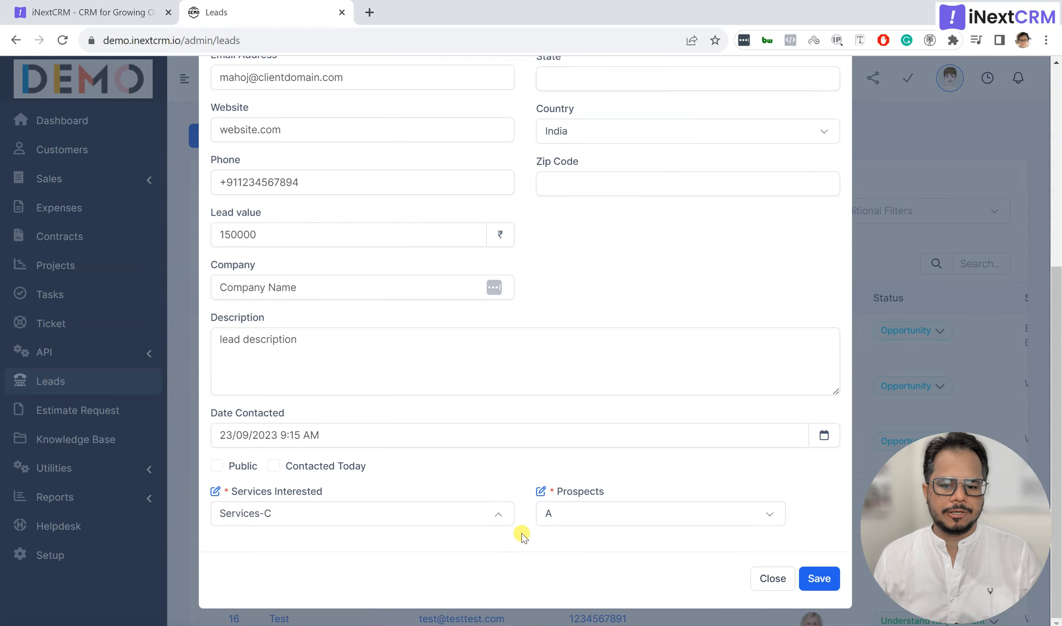
{"action": "scroll", "coordinate": [523, 536], "scroll_direction": "up", "scroll_amount": 7}
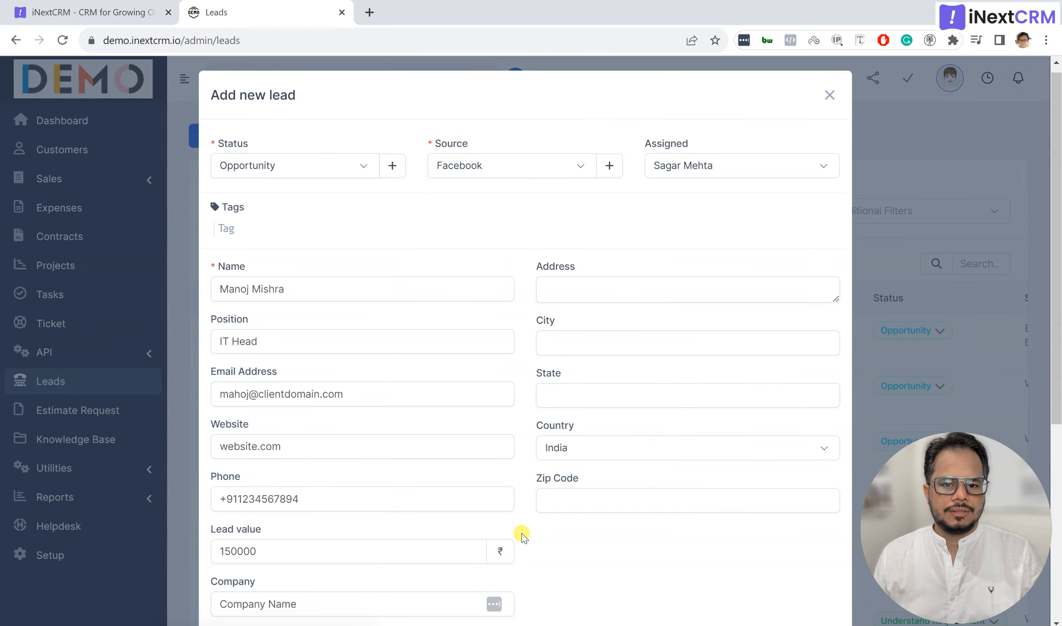
{"action": "scroll", "coordinate": [522, 535], "scroll_direction": "down", "scroll_amount": 7}
Step: Save the new lead as #23 and scroll through its profile
{"action": "left_click", "coordinate": [825, 582]}
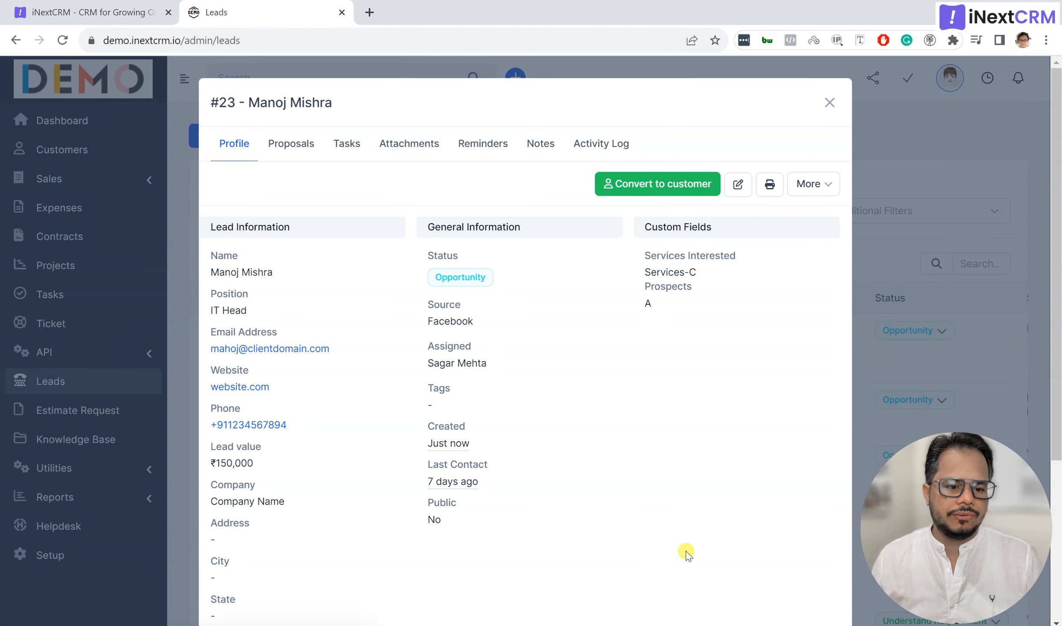
{"action": "scroll", "coordinate": [448, 519], "scroll_direction": "down", "scroll_amount": 5}
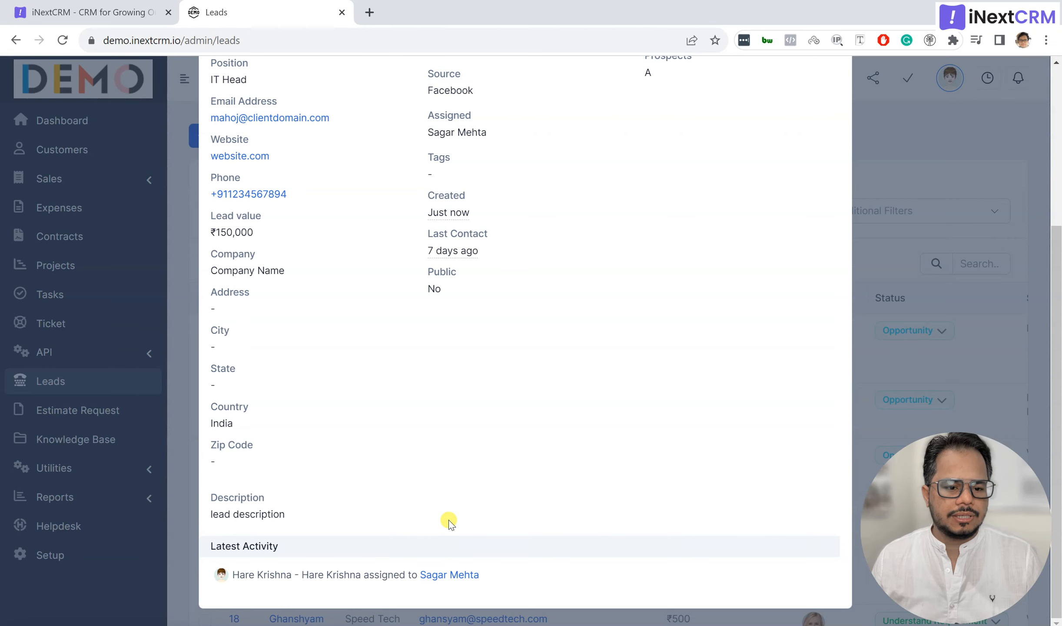
{"action": "scroll", "coordinate": [450, 523], "scroll_direction": "up", "scroll_amount": 2}
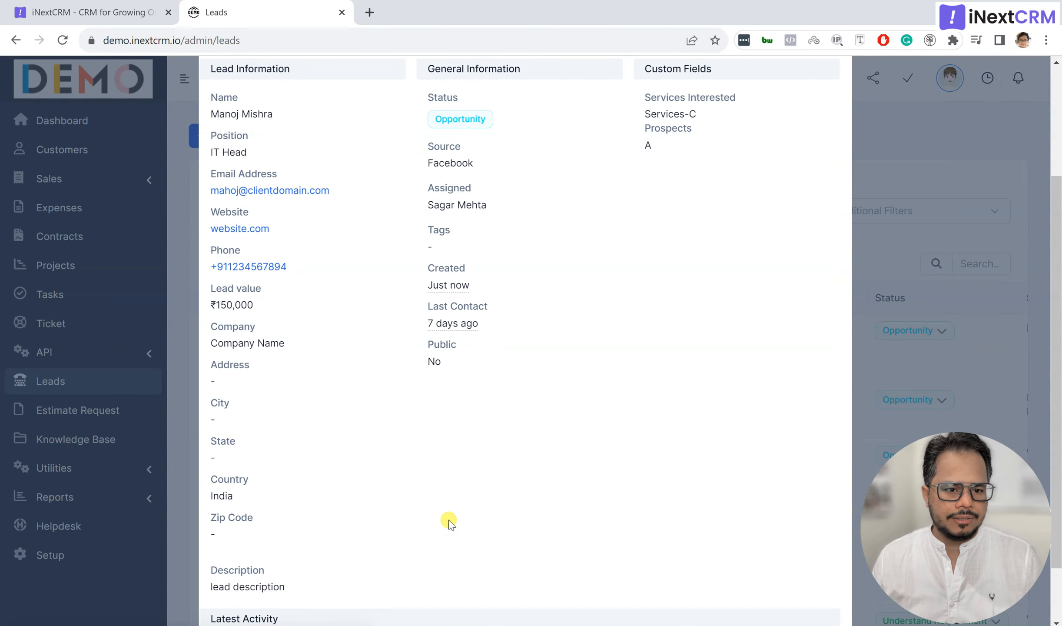
{"action": "scroll", "coordinate": [448, 520], "scroll_direction": "up", "scroll_amount": 4}
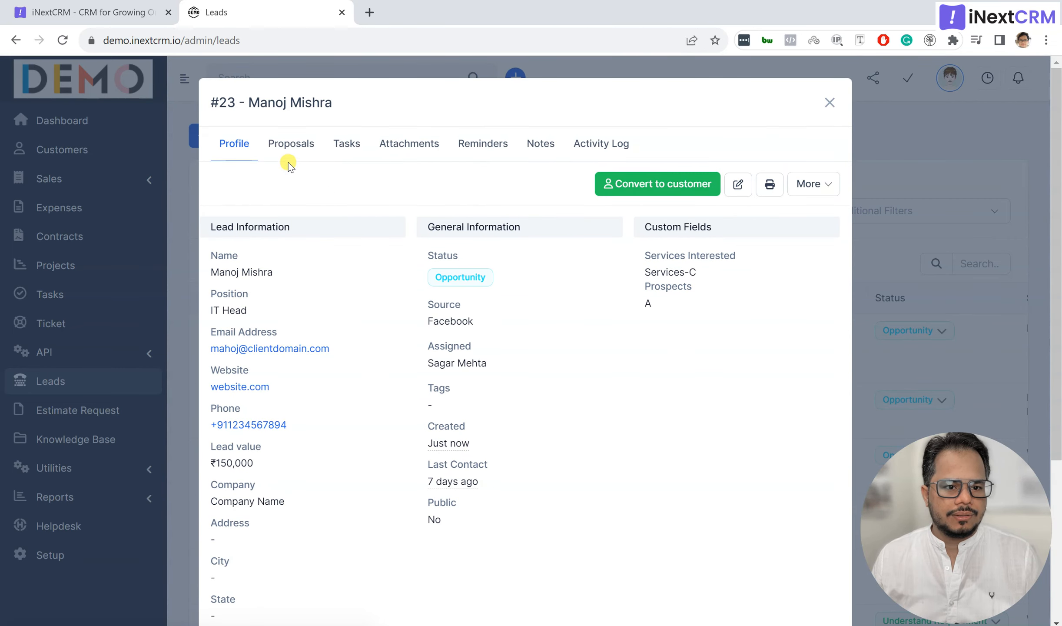
Step: Browse lead #23's Proposals, Tasks and Attachments tabs, ending on Reminders
{"action": "left_click", "coordinate": [284, 148]}
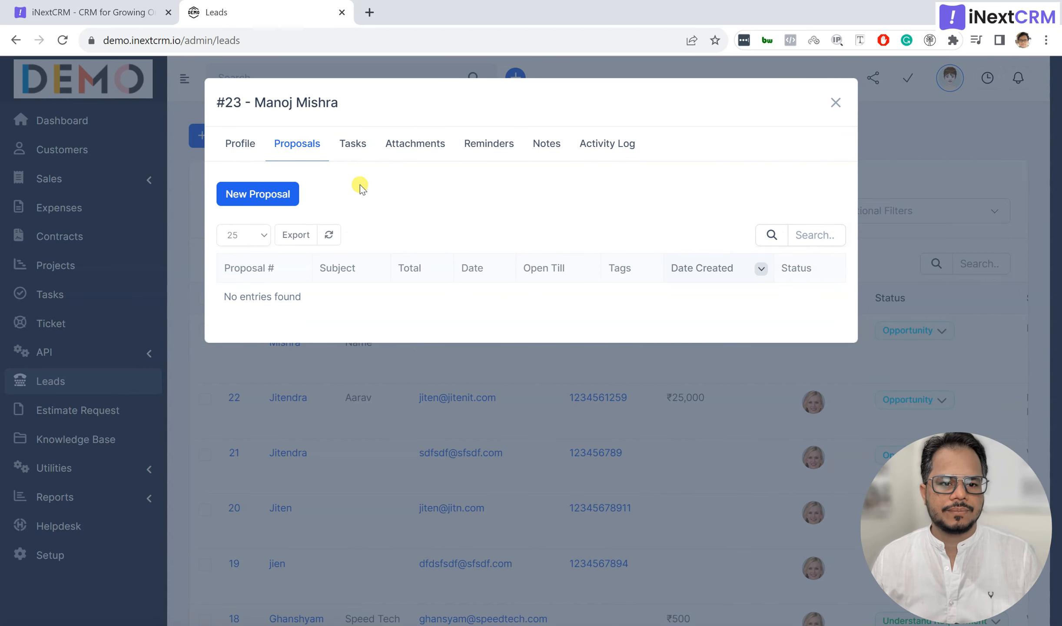
{"action": "left_click", "coordinate": [357, 146]}
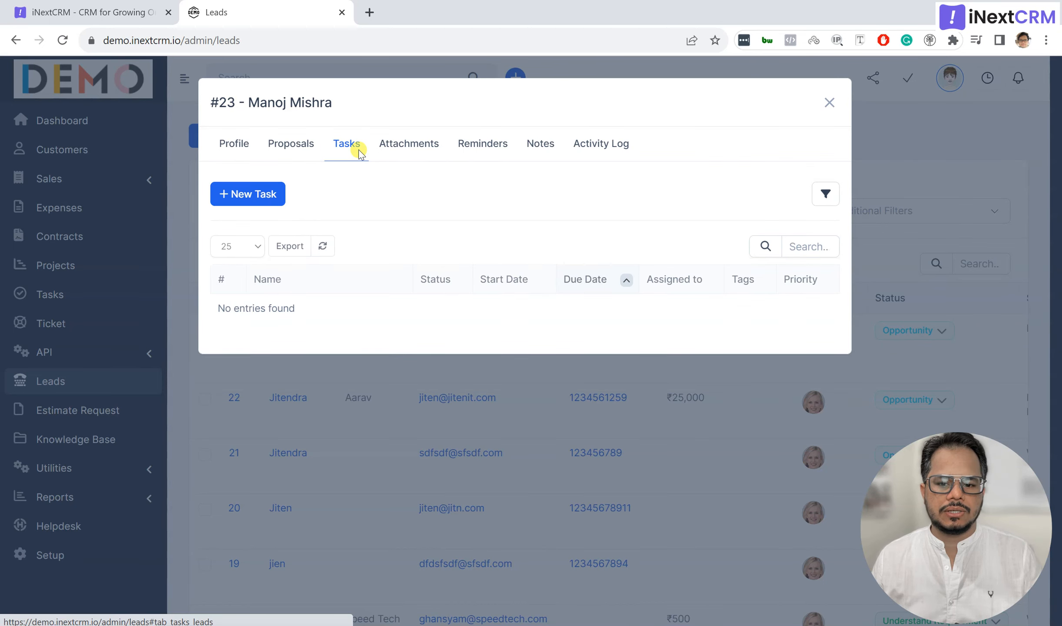
{"action": "left_click", "coordinate": [406, 148]}
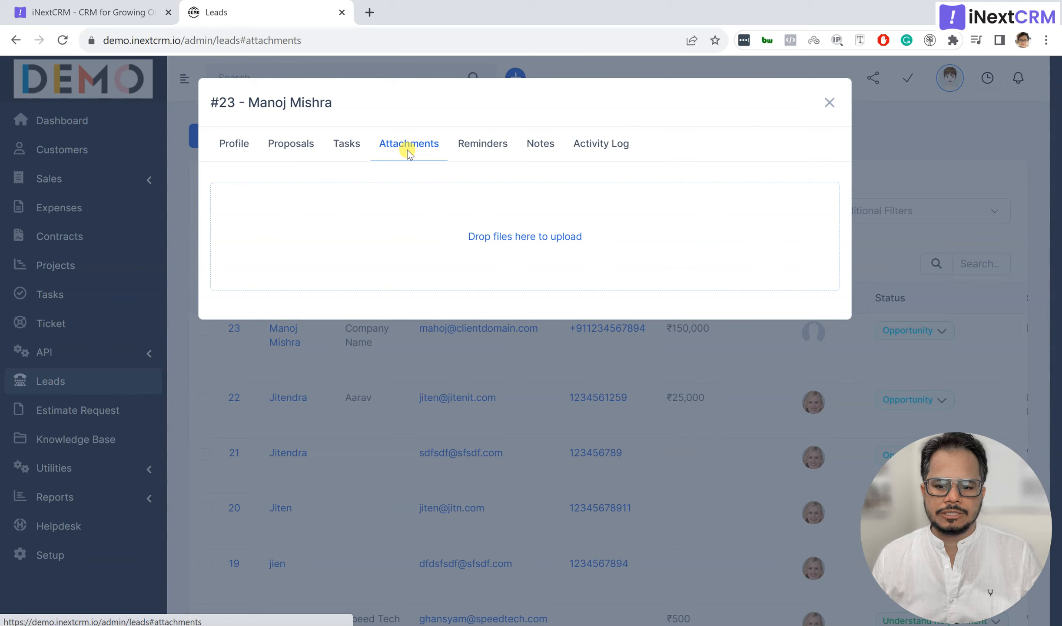
{"action": "left_click", "coordinate": [352, 147]}
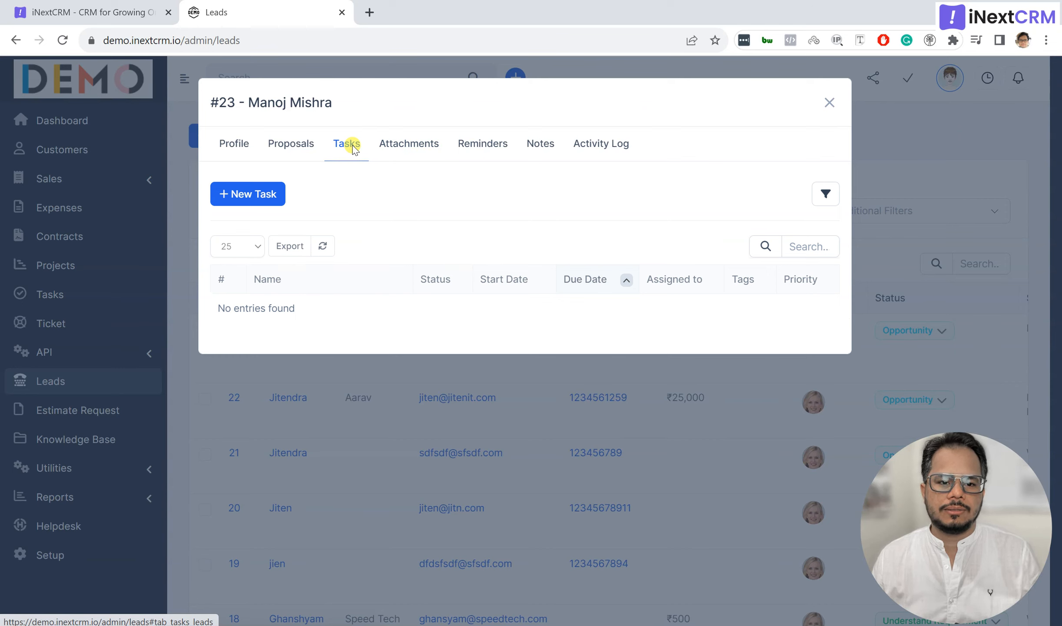
{"action": "left_click", "coordinate": [483, 144]}
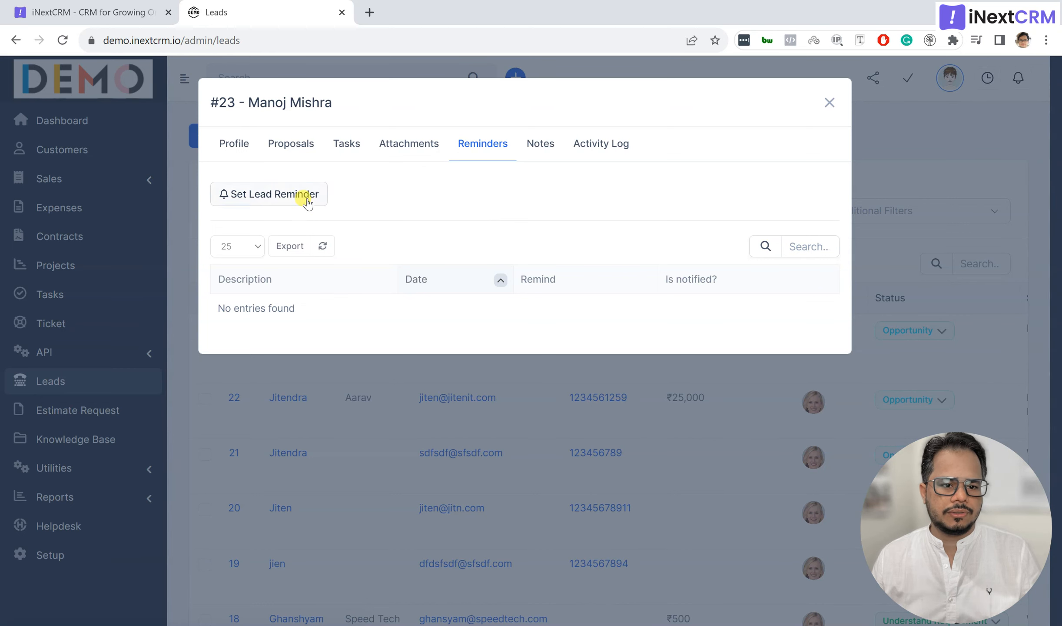
Step: Save a 10 October 2023 reminder 'call after x days' for another user, also sent by email
{"action": "left_click", "coordinate": [270, 193]}
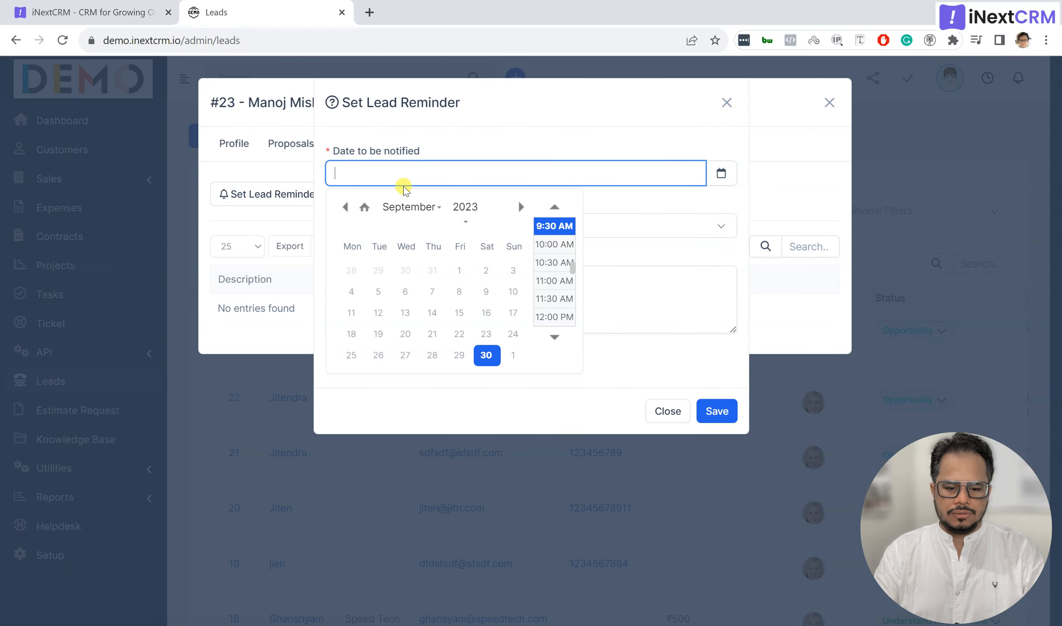
{"action": "left_click", "coordinate": [521, 206]}
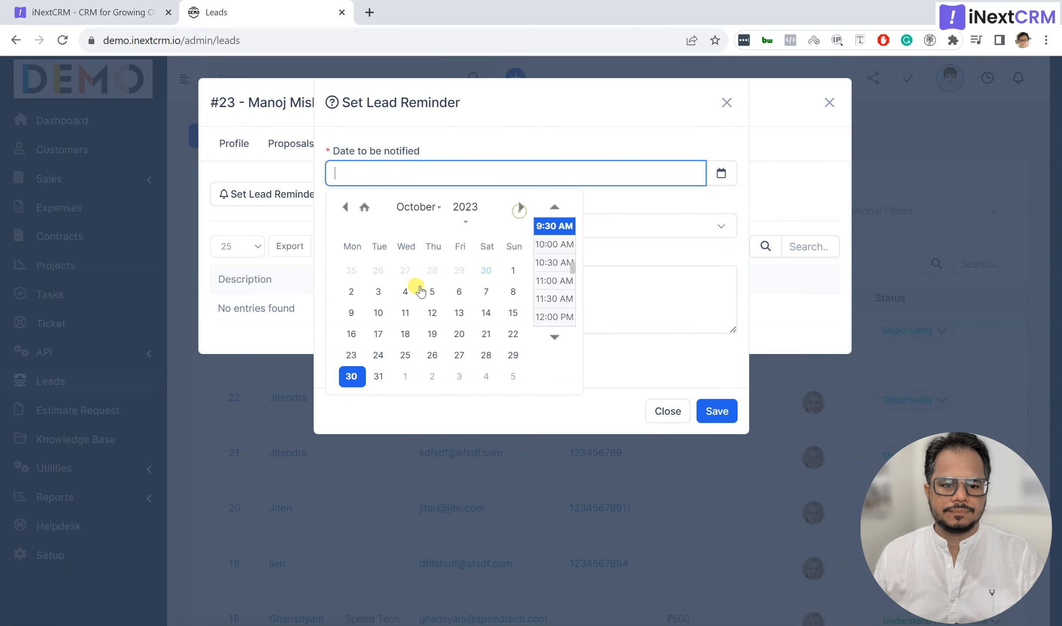
{"action": "left_click", "coordinate": [378, 312]}
{"action": "left_click", "coordinate": [498, 150]}
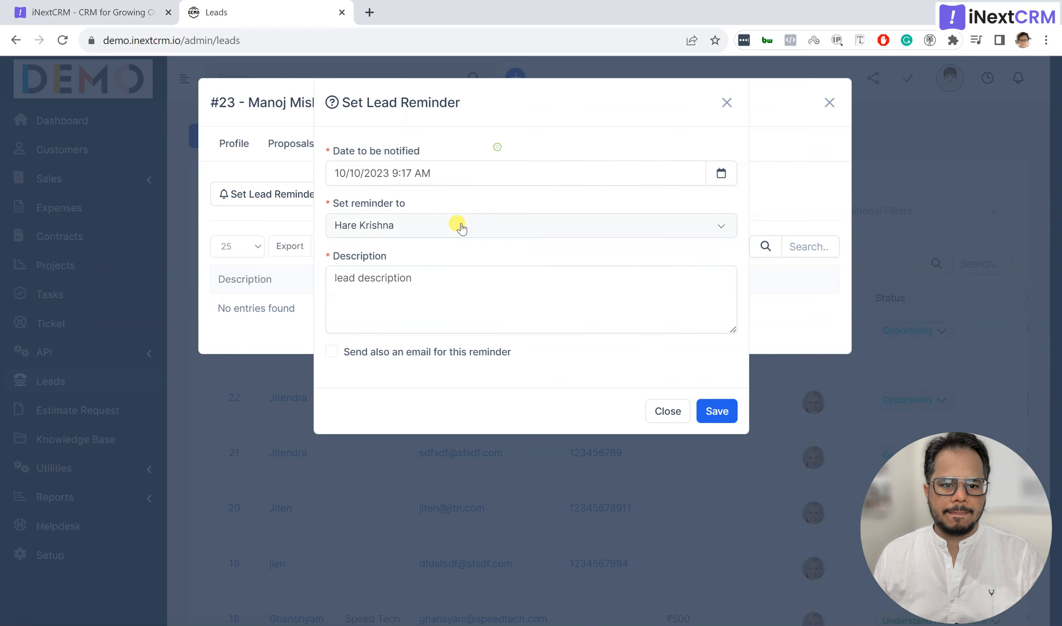
{"action": "left_click", "coordinate": [456, 230]}
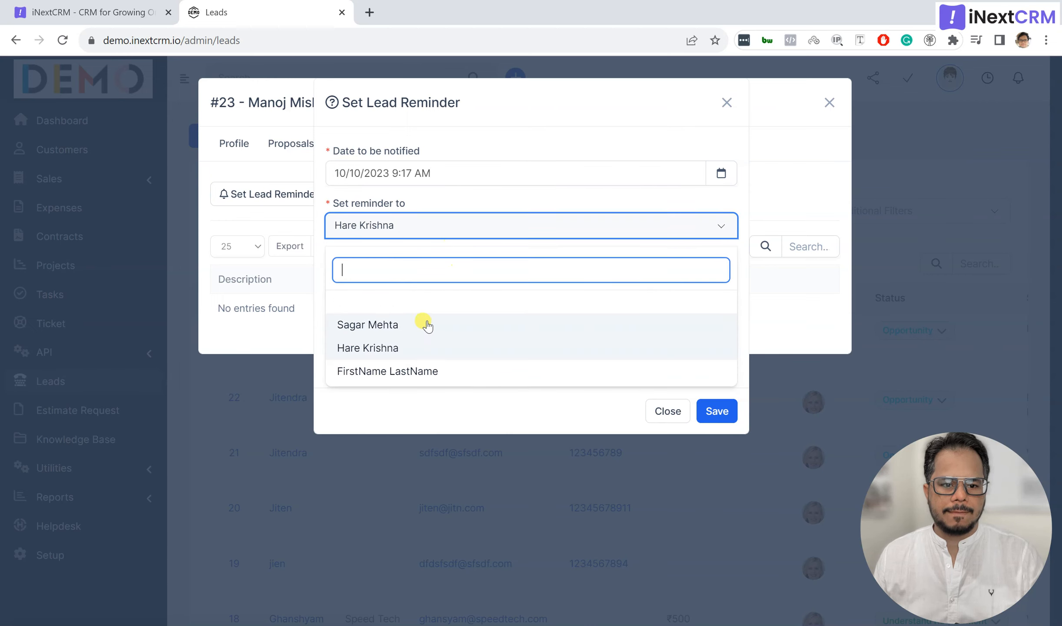
{"action": "left_click", "coordinate": [426, 320]}
{"action": "left_click_drag", "start_coordinate": [428, 320], "coordinate": [315, 280]}
{"action": "type", "text": "call af"}
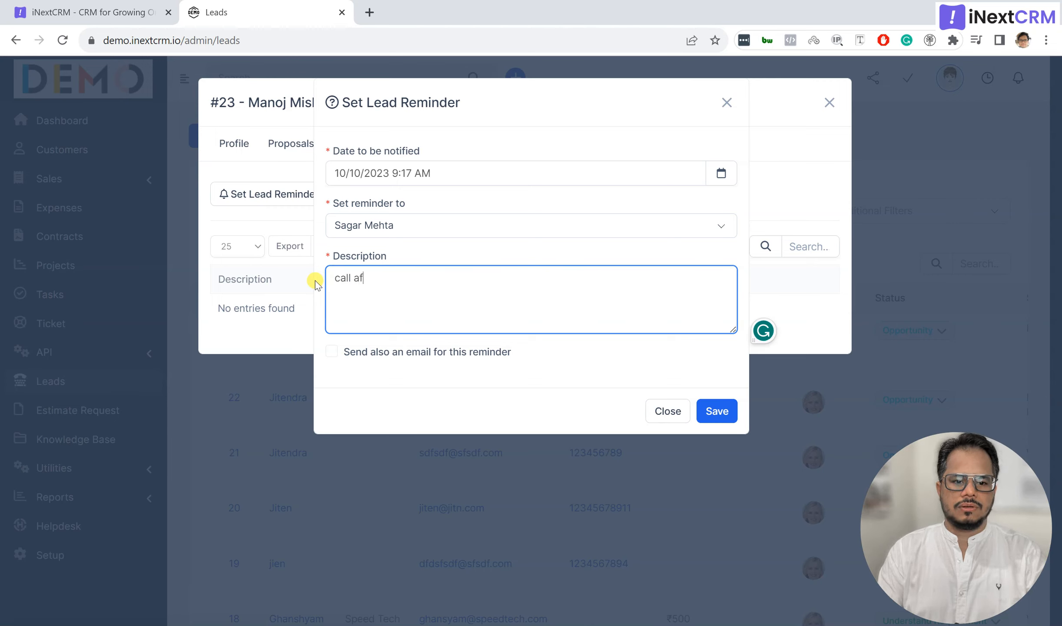
{"action": "type", "text": "ter x days"}
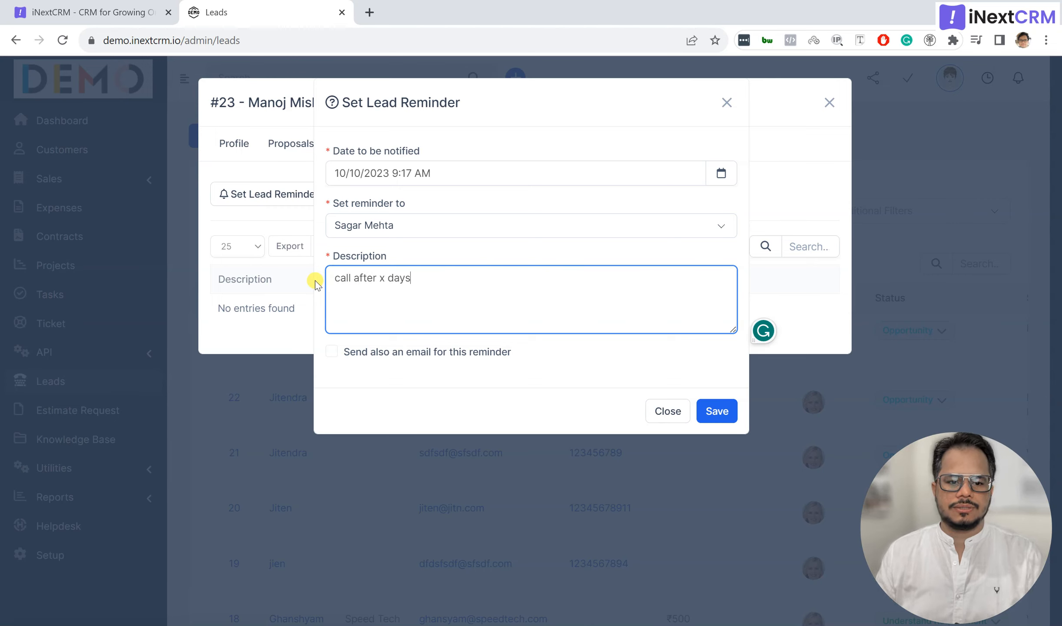
{"action": "left_click", "coordinate": [390, 363]}
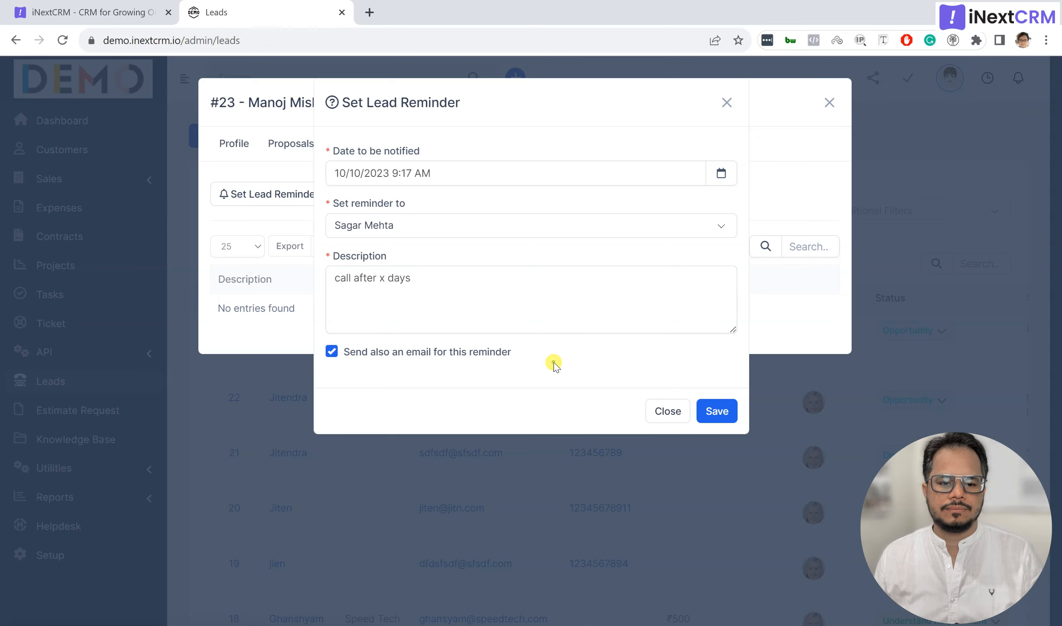
{"action": "left_click", "coordinate": [713, 411]}
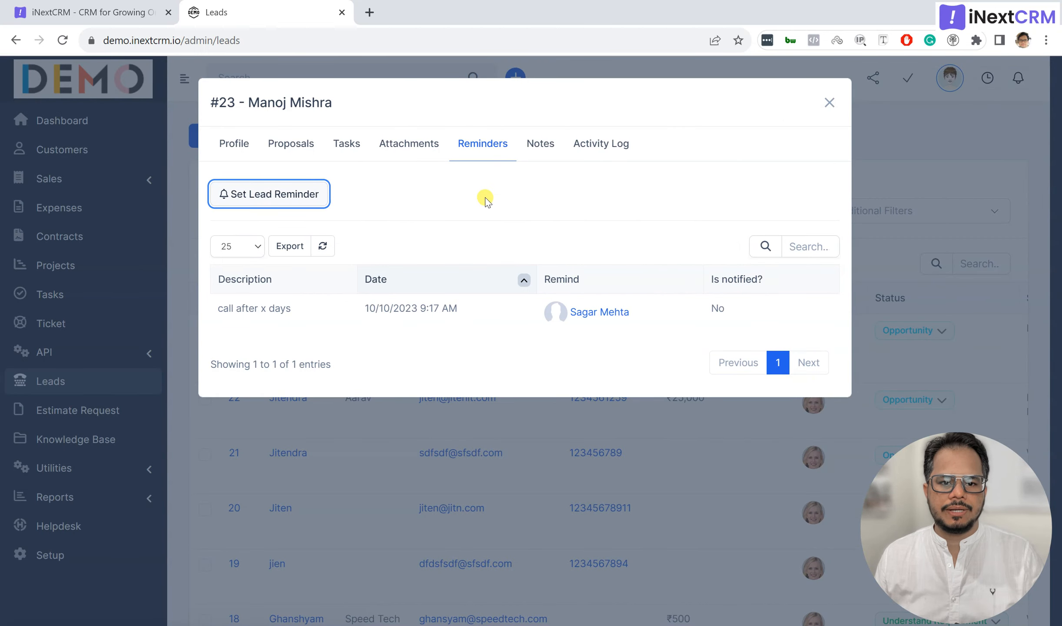
Step: Add the note 'I have discussed, the client need guidance.' with 'not contacted' kept selected
{"action": "left_click", "coordinate": [538, 148]}
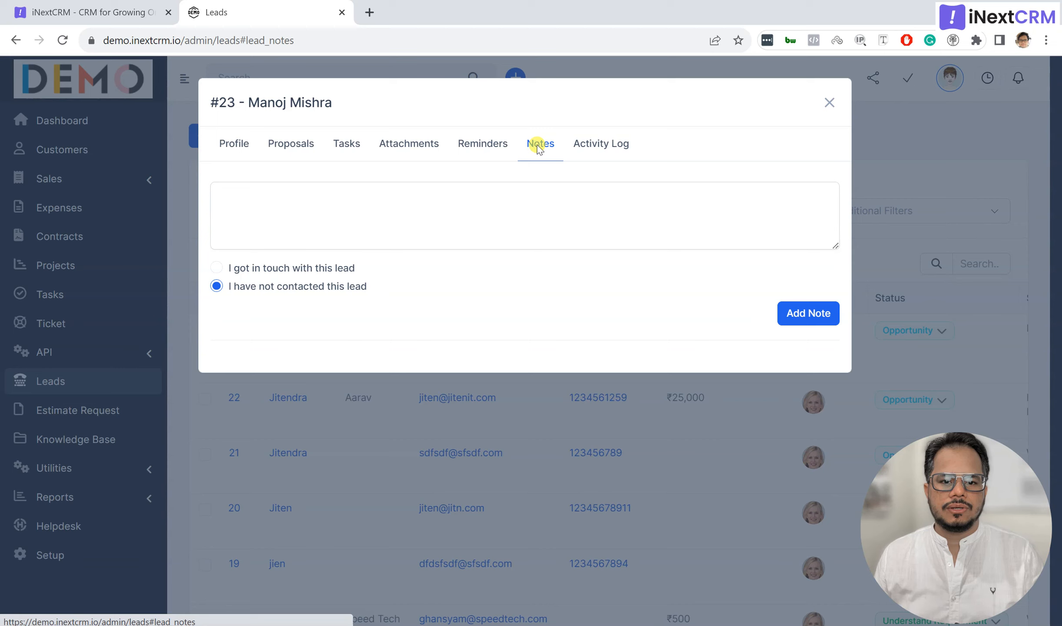
{"action": "left_click", "coordinate": [499, 230]}
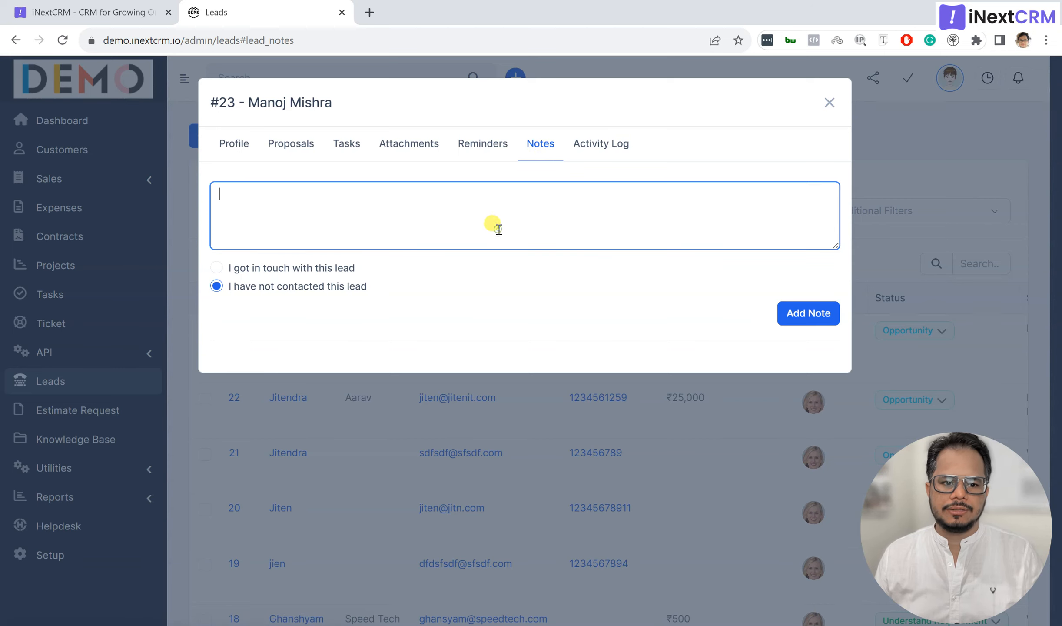
{"action": "type", "text": "I ha"}
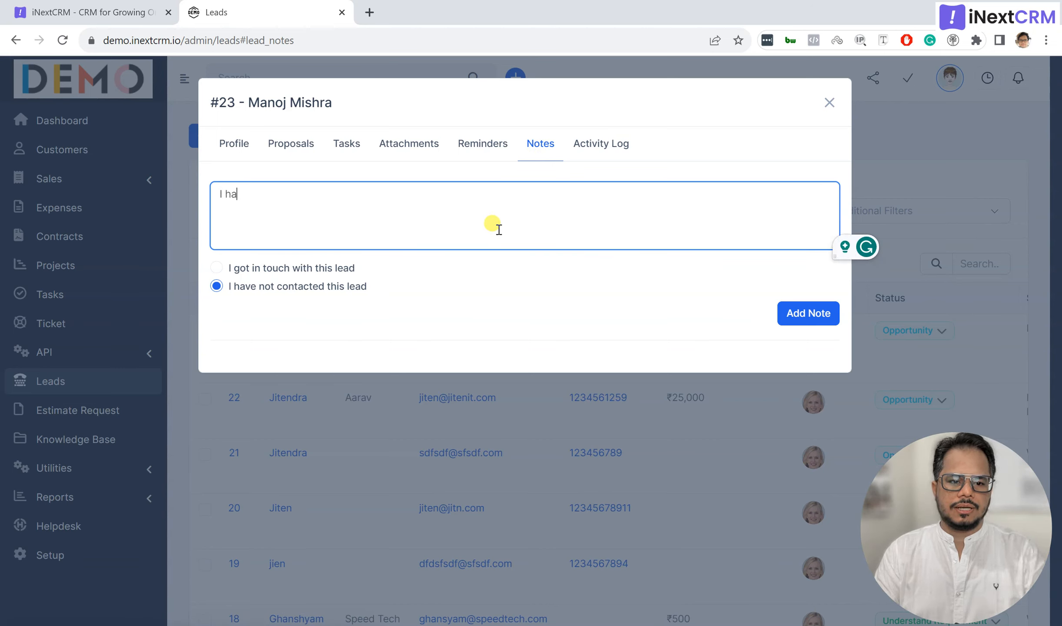
{"action": "type", "text": "ve discussed, "}
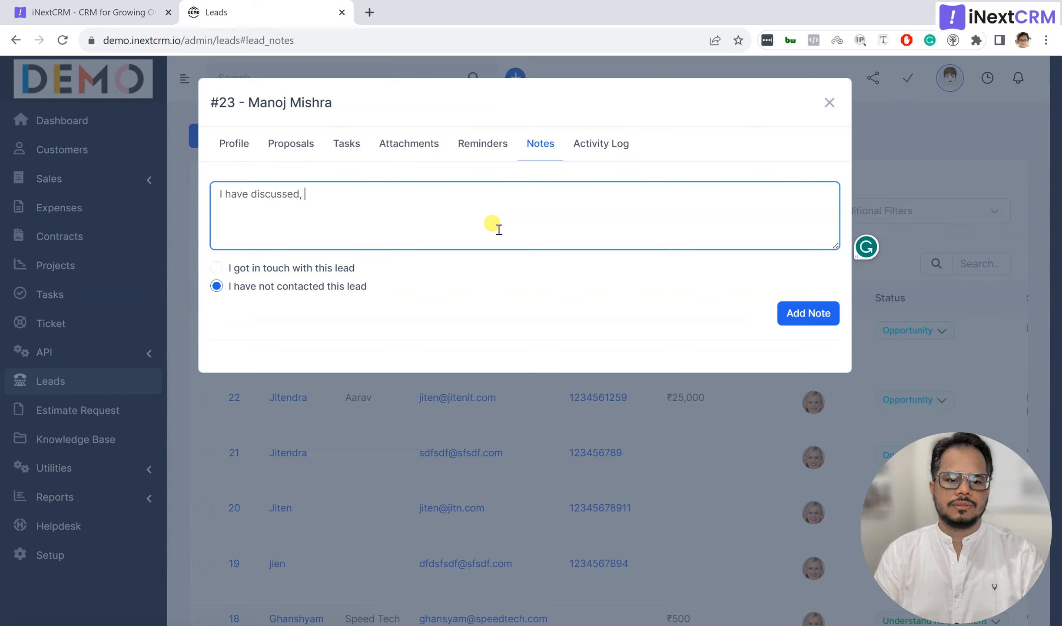
{"action": "type", "text": "the client is n"}
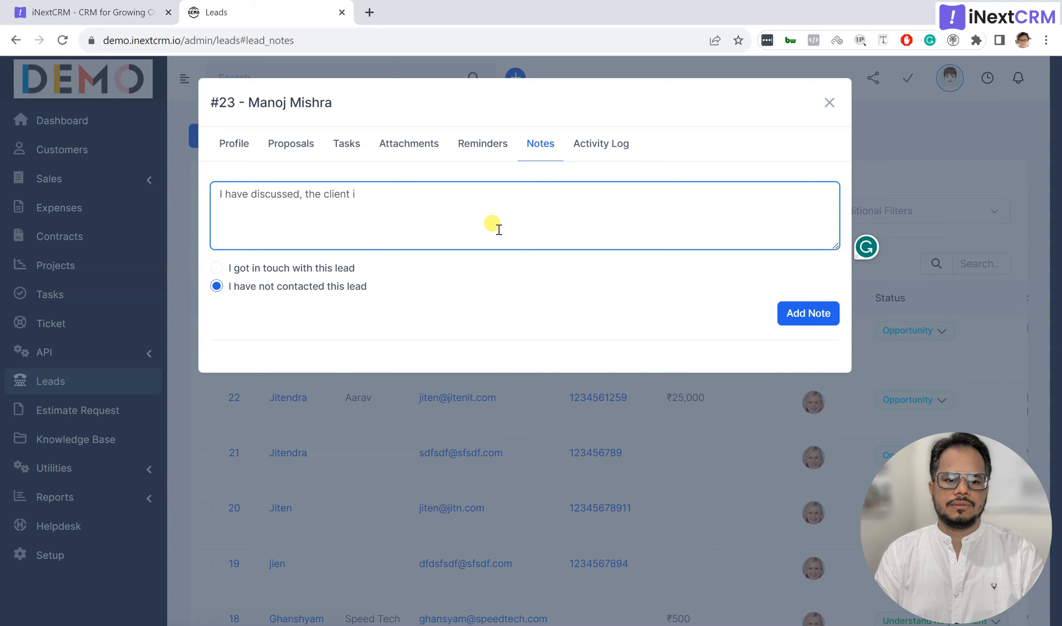
{"action": "key", "text": "BackSpace"}
{"action": "type", "text": "need gui"}
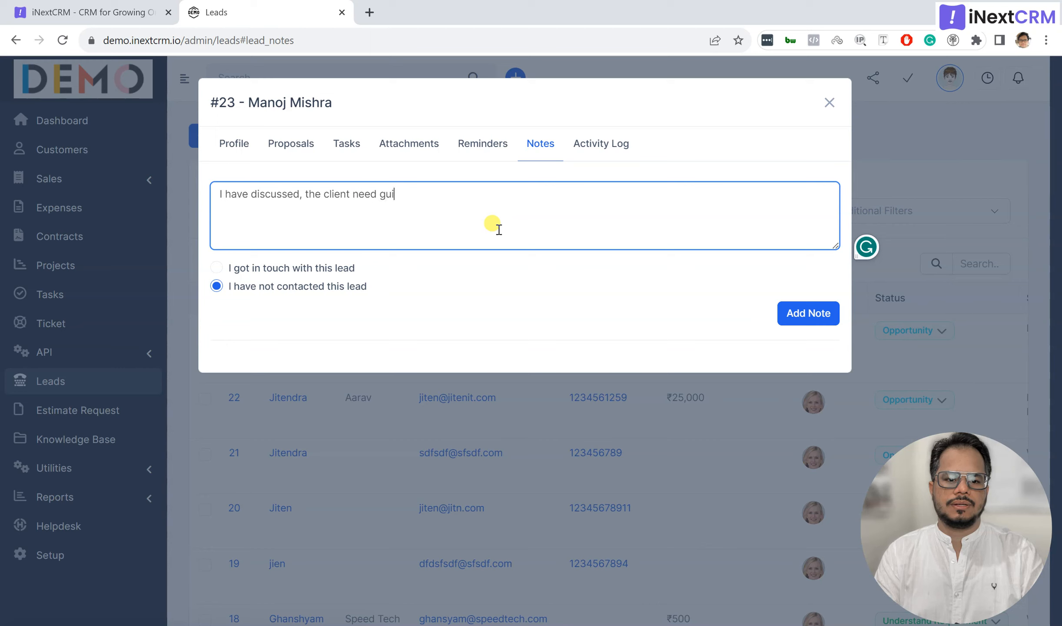
{"action": "type", "text": "dance."}
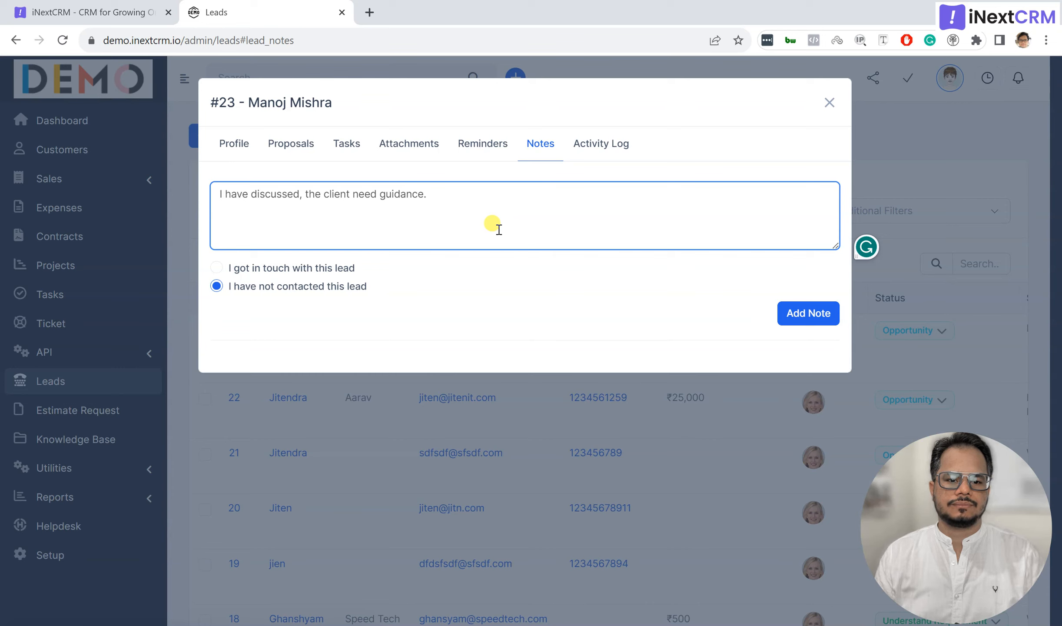
{"action": "left_click", "coordinate": [320, 266]}
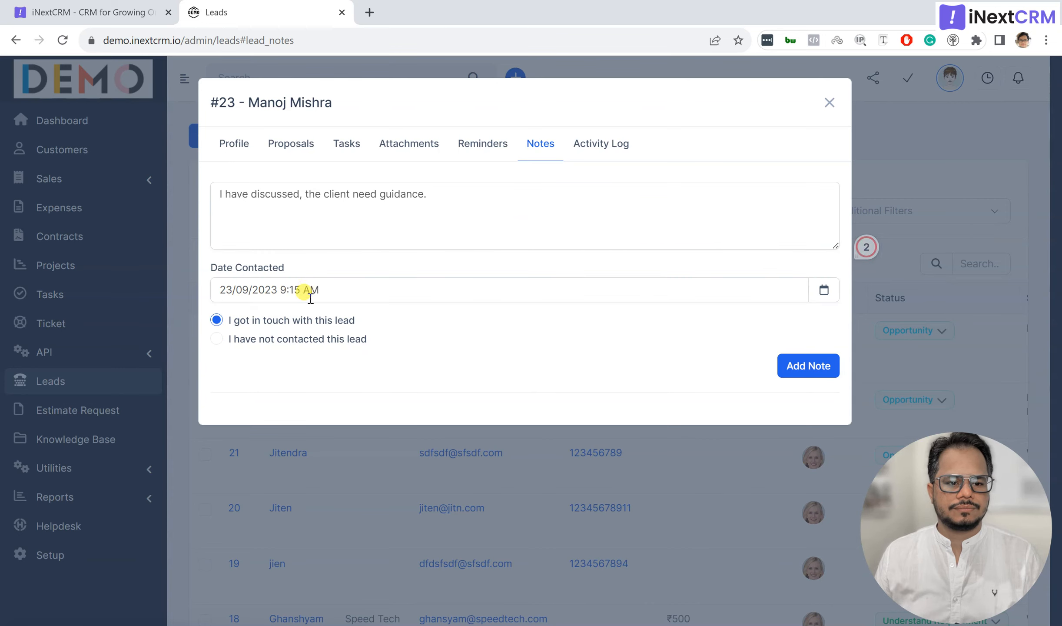
{"action": "left_click", "coordinate": [288, 341]}
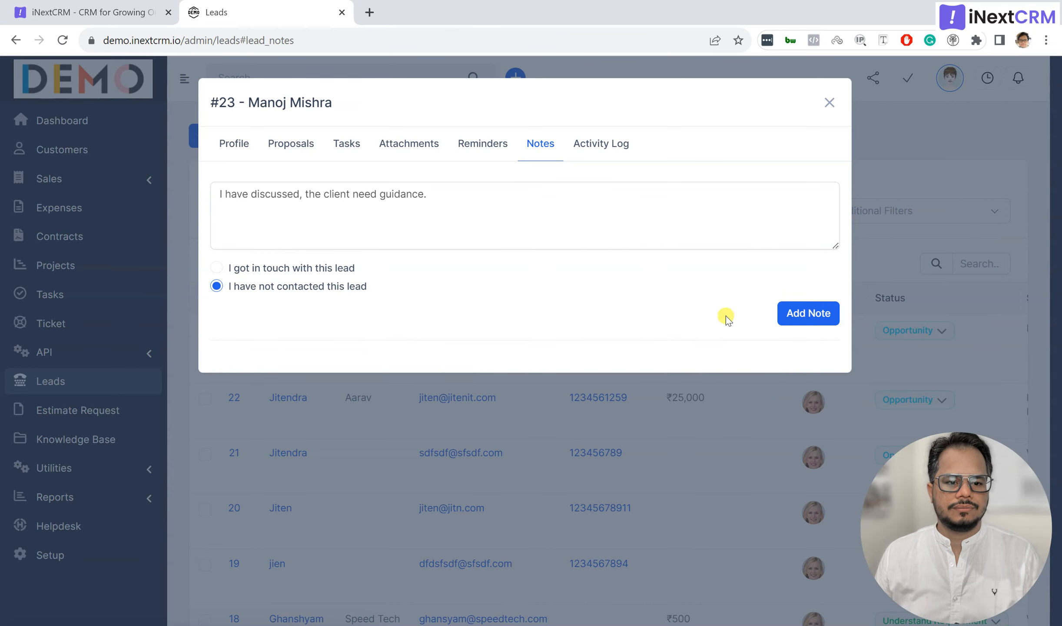
{"action": "left_click", "coordinate": [819, 314]}
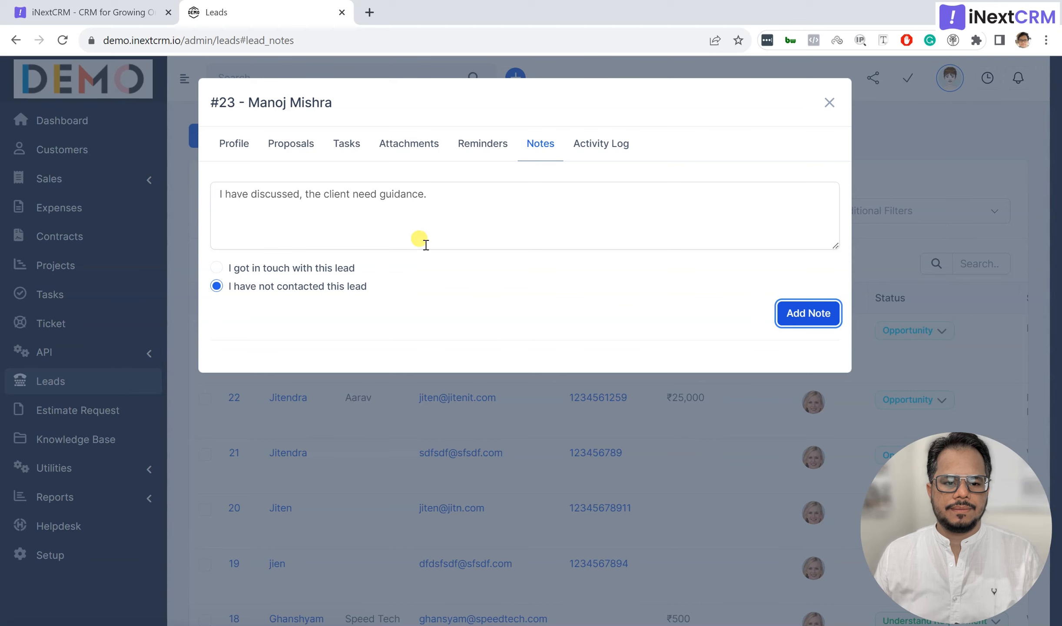
{"action": "left_click", "coordinate": [440, 197]}
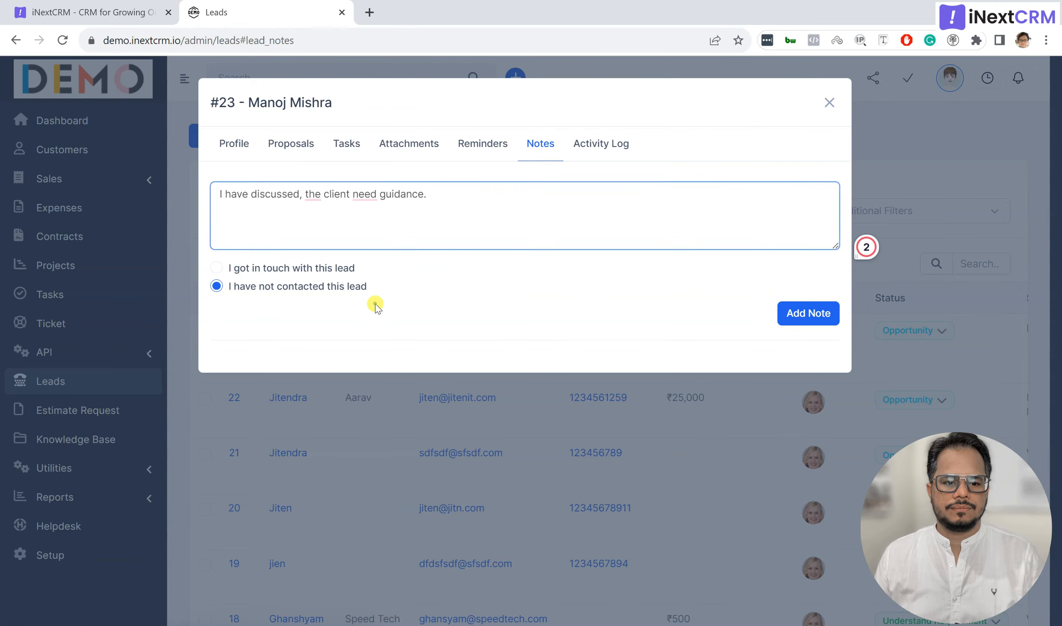
{"action": "left_click", "coordinate": [795, 313]}
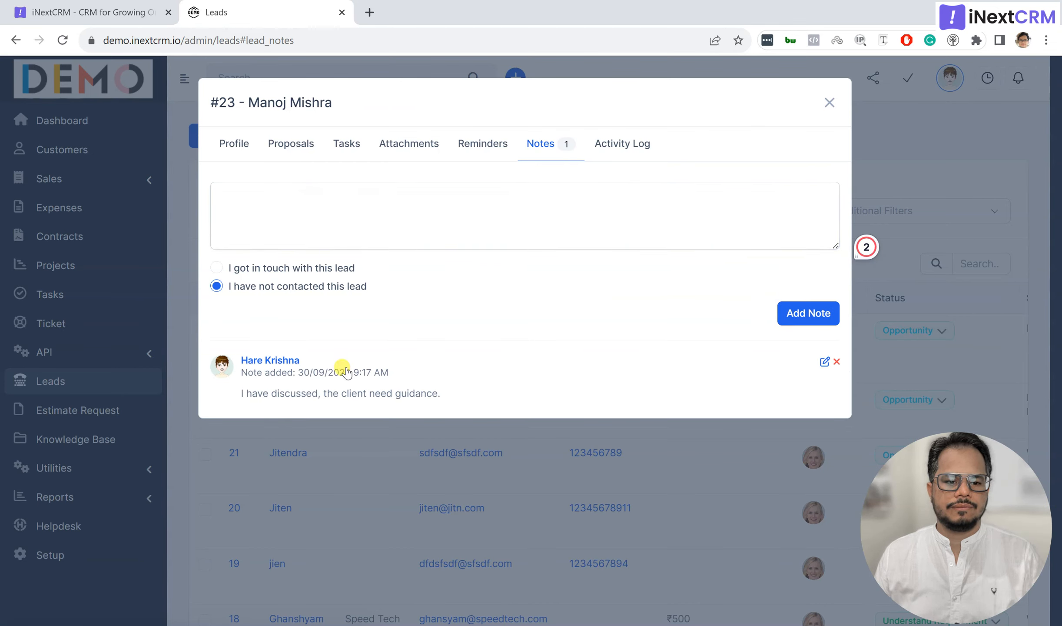
Step: Review lead #23's Activity Log entries for creation, assignment and the 10/10/2023 reminder
{"action": "left_click", "coordinate": [631, 153]}
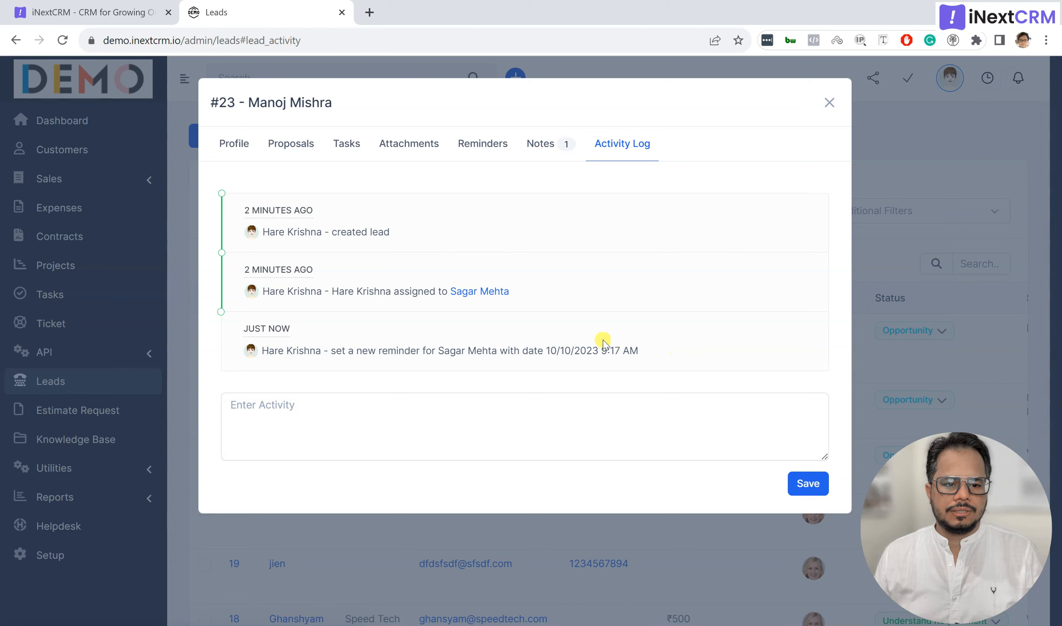
{"action": "left_click", "coordinate": [335, 146]}
{"action": "left_click", "coordinate": [294, 144]}
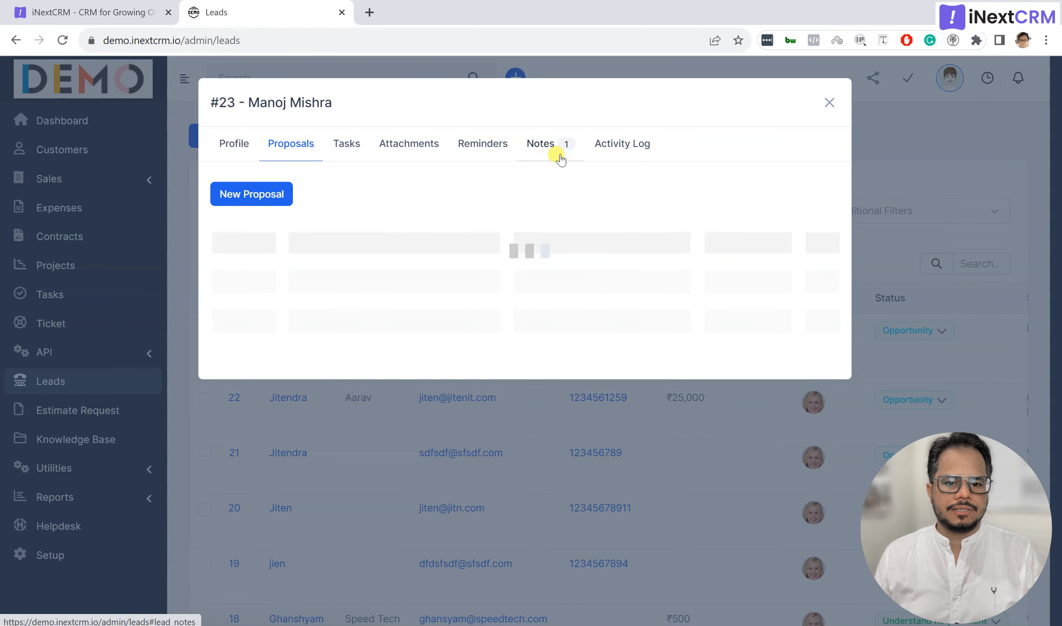
{"action": "left_click", "coordinate": [606, 149]}
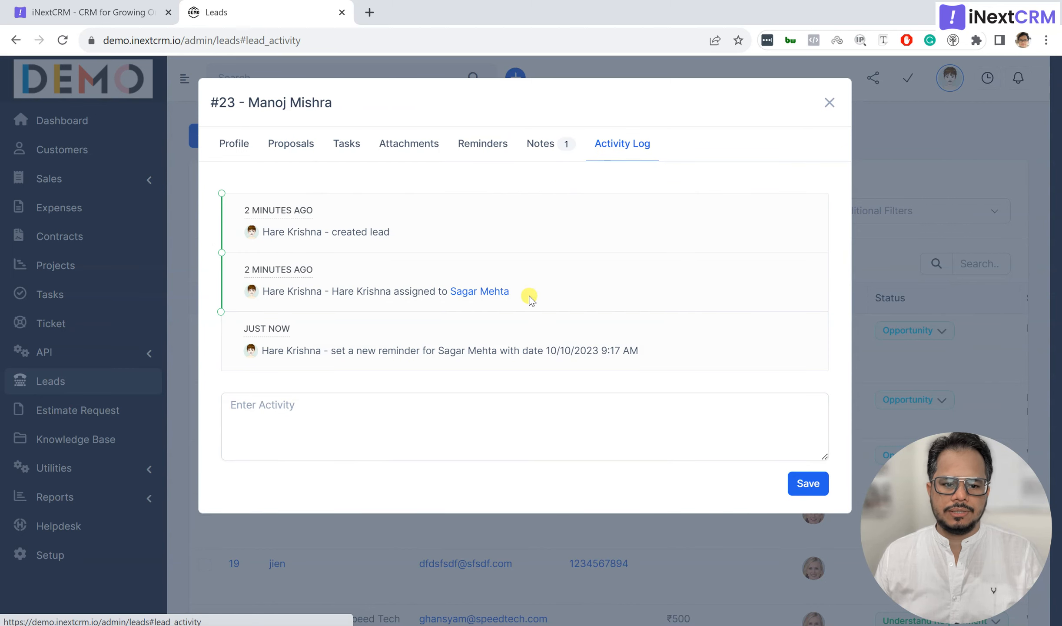
{"action": "left_click_drag", "start_coordinate": [638, 352], "coordinate": [246, 212]}
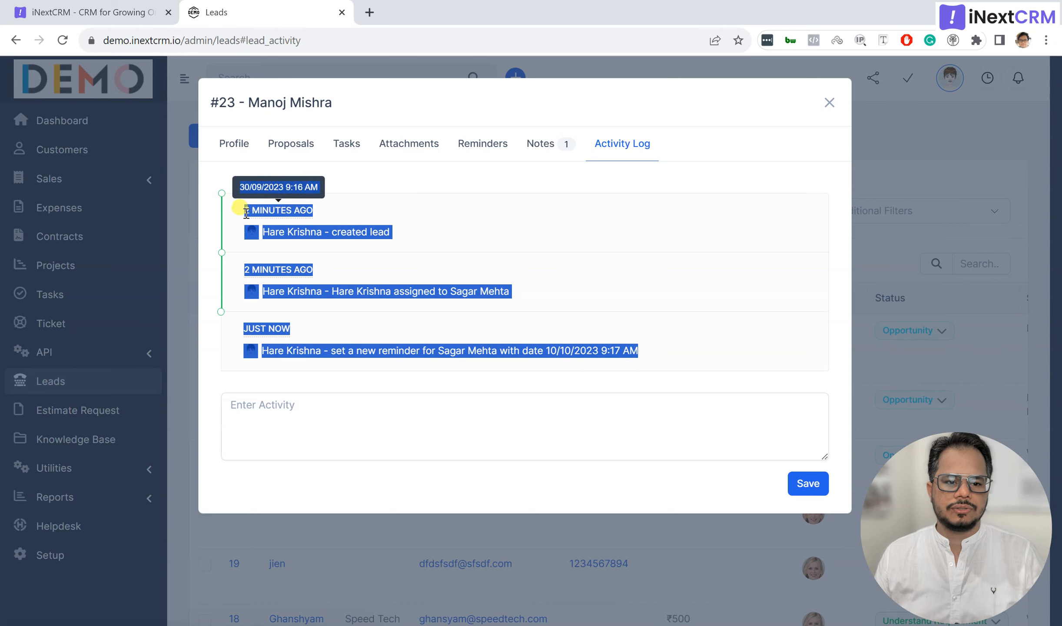
{"action": "left_click", "coordinate": [601, 205]}
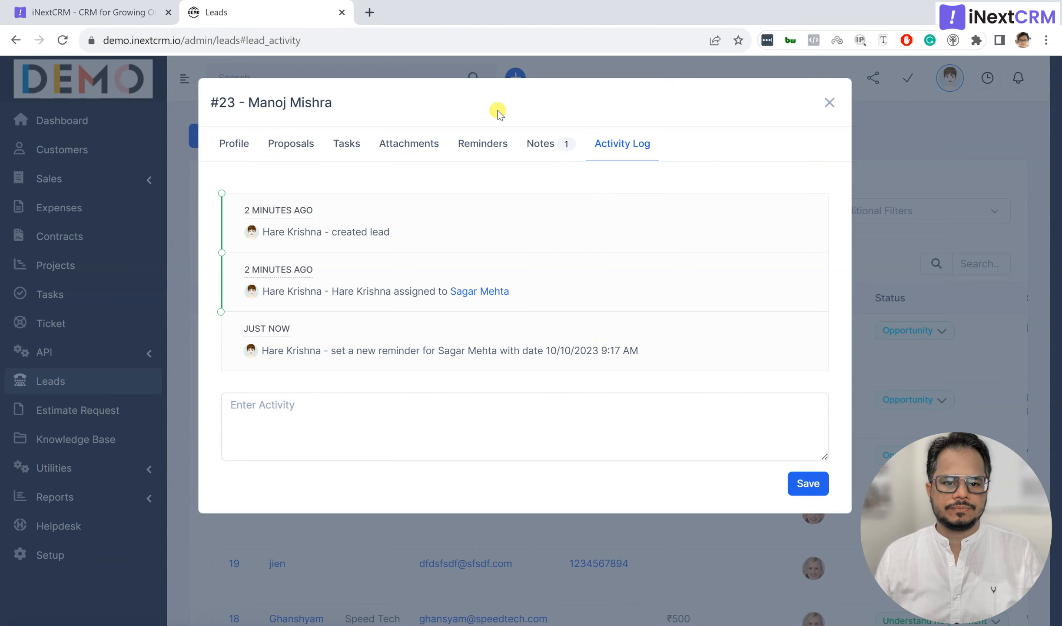
Step: Step back through the lead's tabs to Profile and check the More actions menu
{"action": "left_click", "coordinate": [528, 144]}
{"action": "left_click", "coordinate": [464, 143]}
{"action": "left_click", "coordinate": [408, 146]}
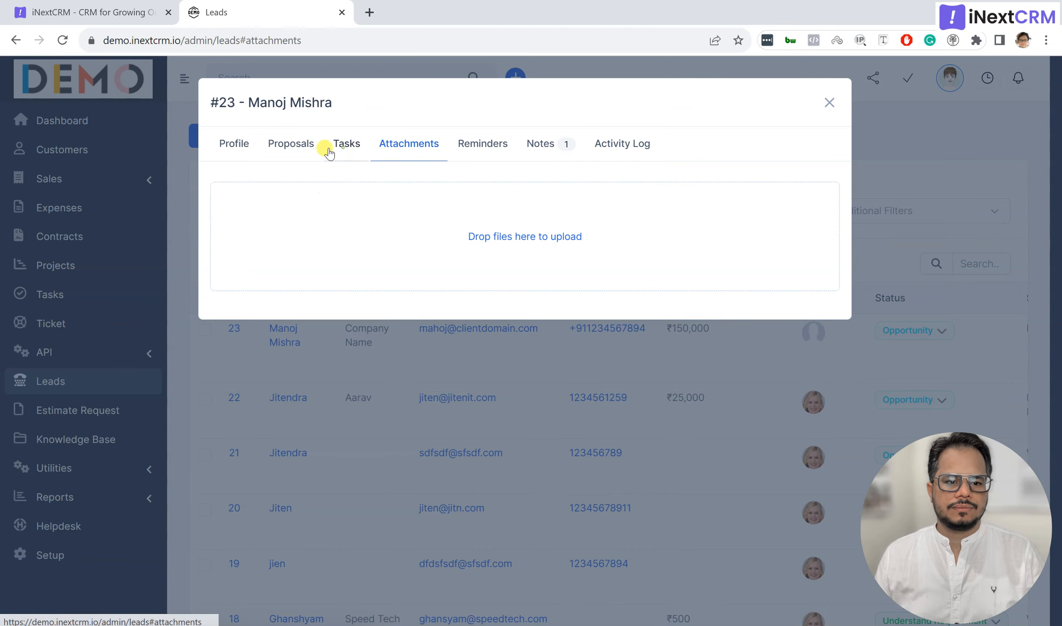
{"action": "left_click", "coordinate": [346, 145]}
{"action": "left_click", "coordinate": [289, 145]}
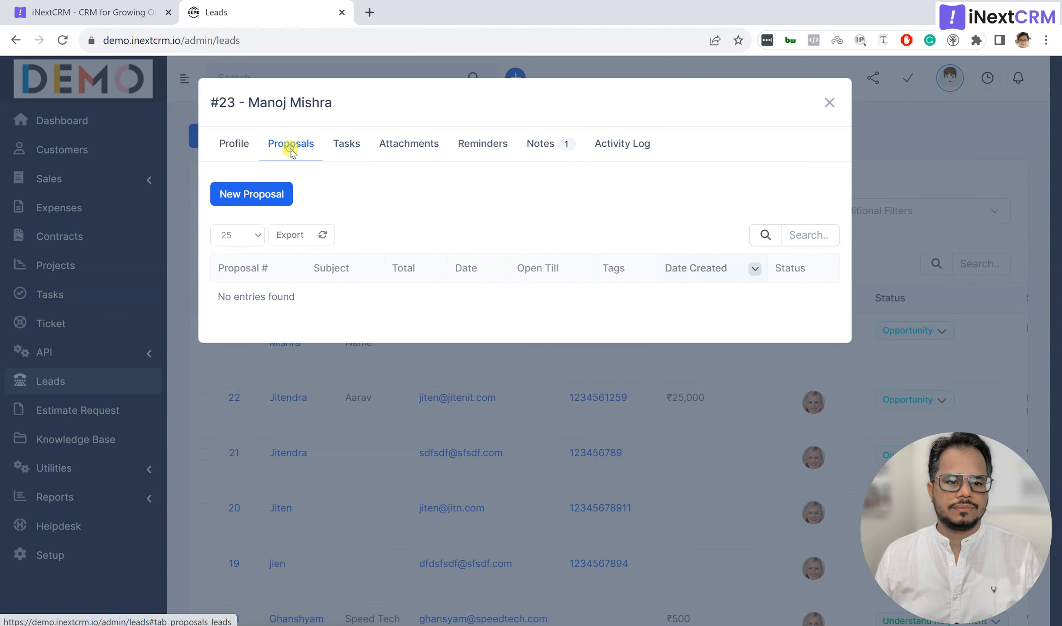
{"action": "left_click", "coordinate": [217, 144]}
{"action": "scroll", "coordinate": [367, 376], "scroll_direction": "down", "scroll_amount": 5}
{"action": "scroll", "coordinate": [367, 378], "scroll_direction": "up", "scroll_amount": 5}
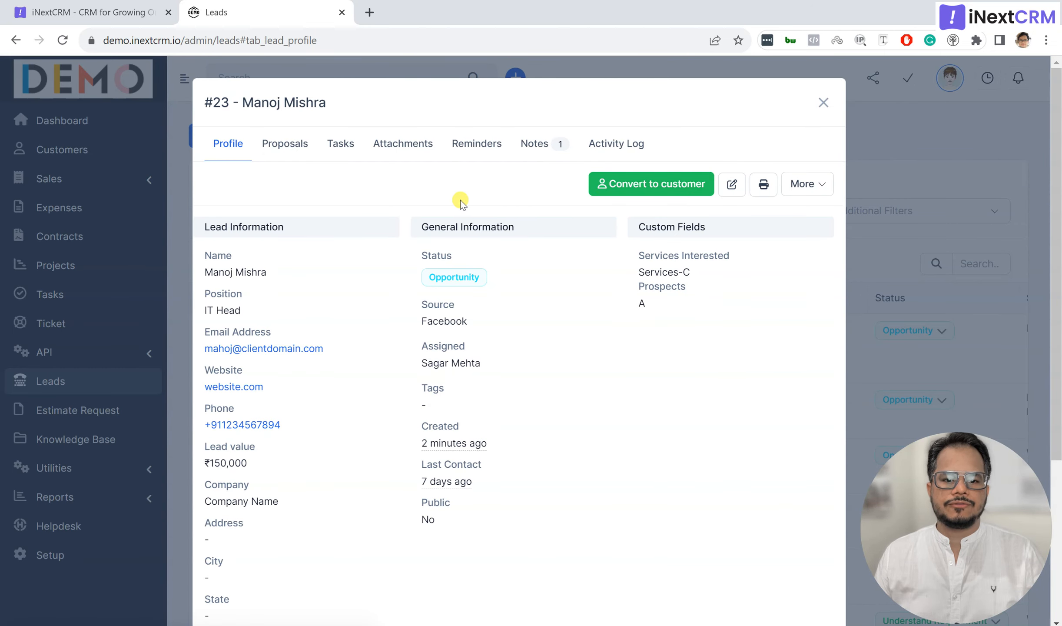
{"action": "left_click", "coordinate": [795, 186]}
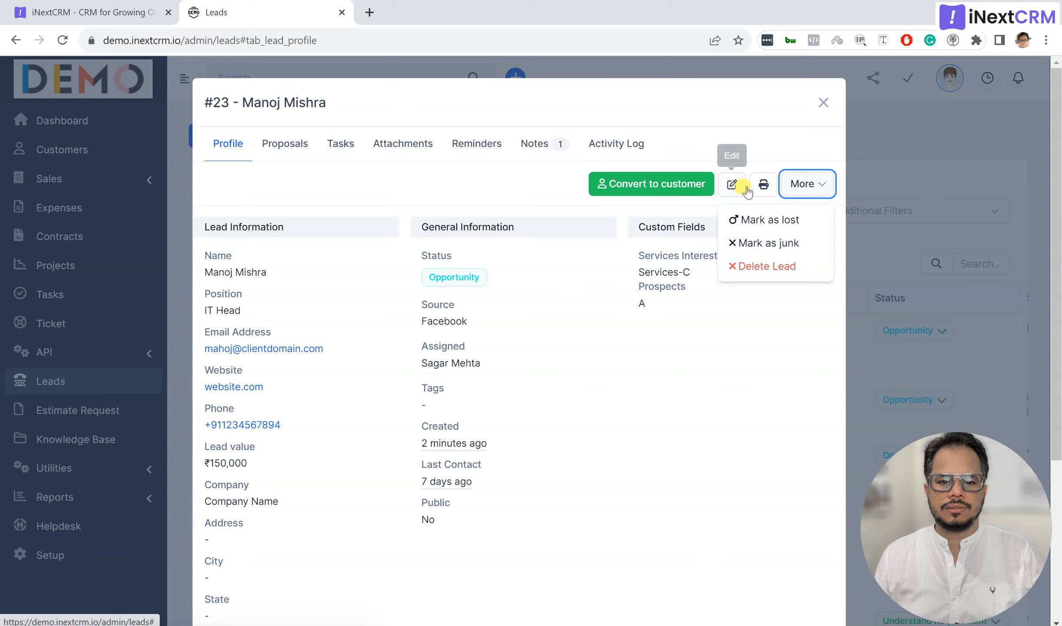
{"action": "left_click", "coordinate": [518, 187]}
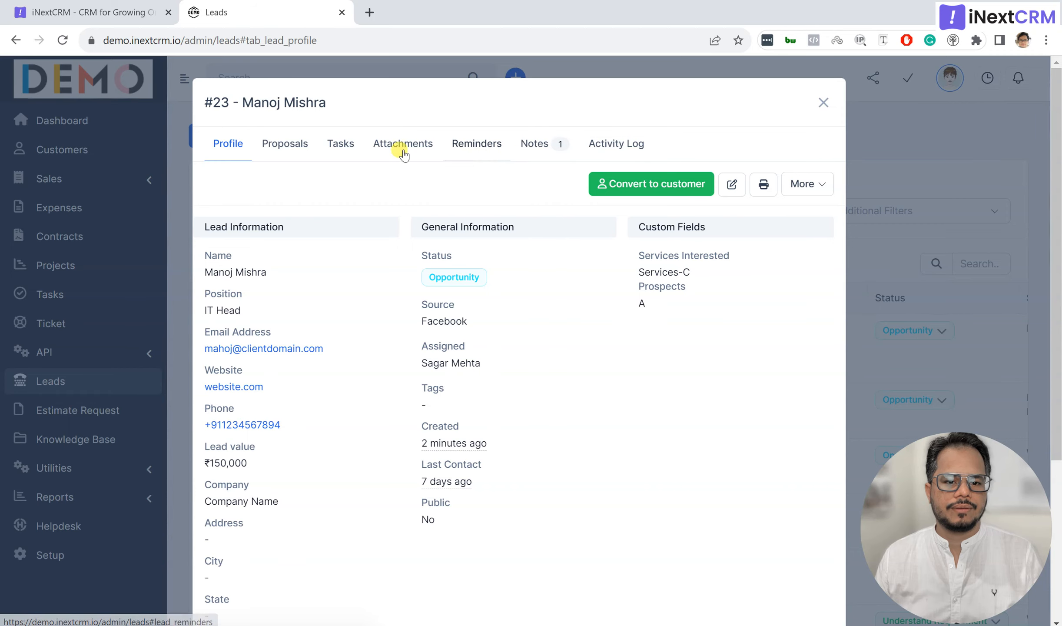
Step: Close the lead window, showing #23 at ₹150,000 with Opportunity status in the list
{"action": "left_click", "coordinate": [275, 147]}
{"action": "left_click", "coordinate": [235, 144]}
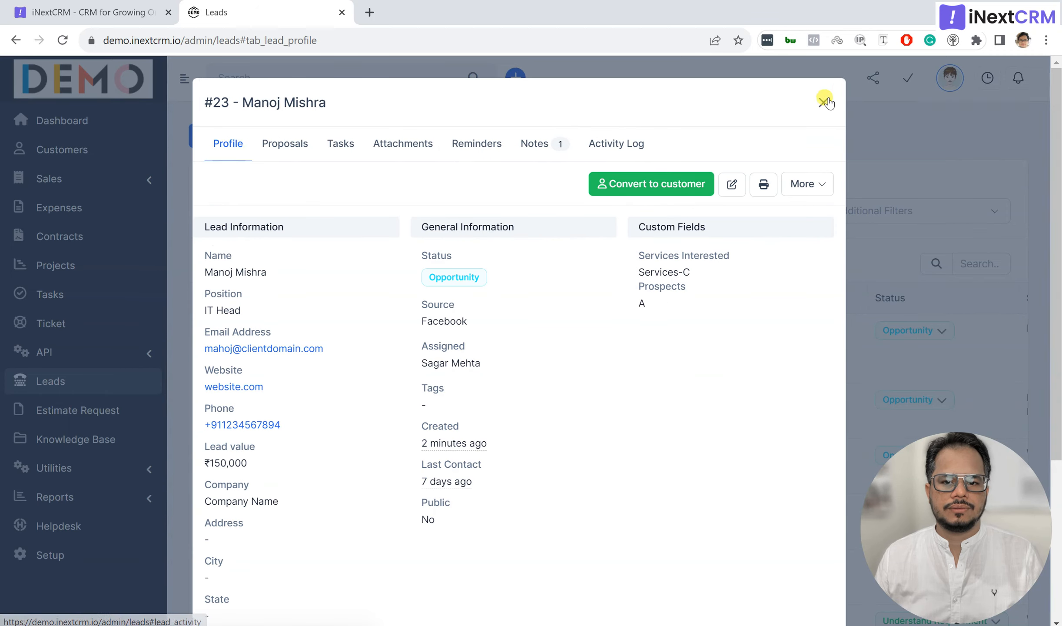
{"action": "left_click", "coordinate": [829, 103]}
{"action": "scroll", "coordinate": [604, 292], "scroll_direction": "down", "scroll_amount": 10}
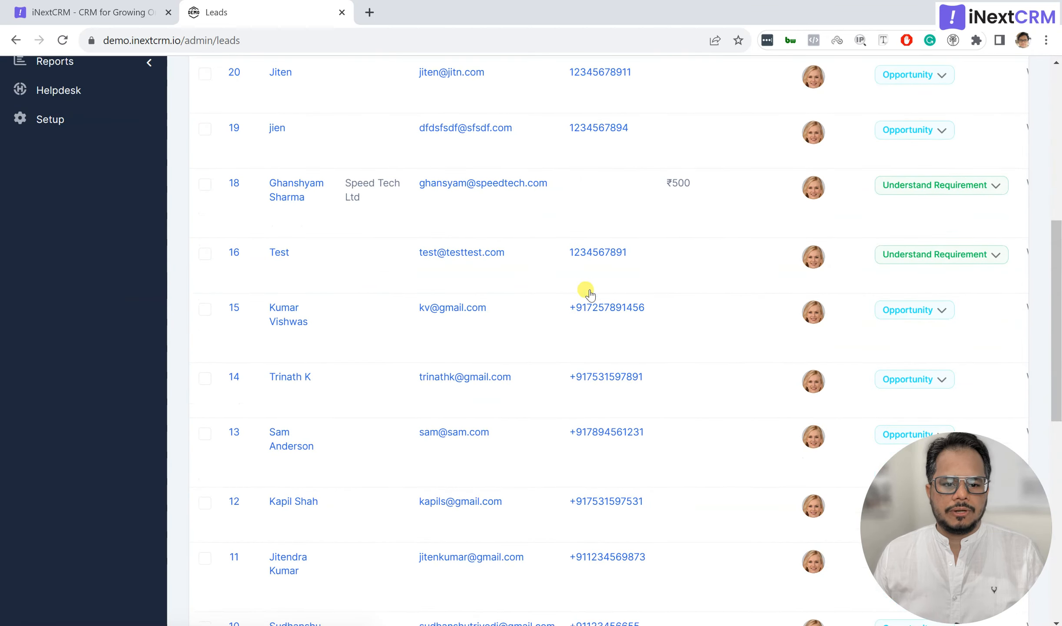
{"action": "scroll", "coordinate": [592, 294], "scroll_direction": "up", "scroll_amount": 7}
{"action": "scroll", "coordinate": [592, 294], "scroll_direction": "up", "scroll_amount": 3}
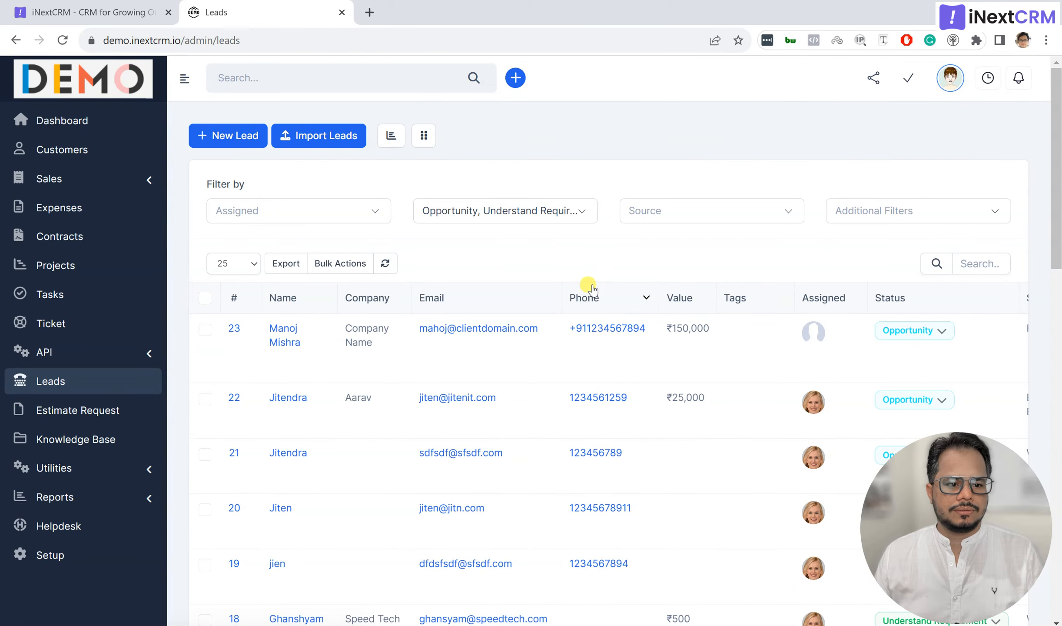
Step: Filter the leads by the assigned staff member, then clear that assignee filter again
{"action": "left_click", "coordinate": [357, 211]}
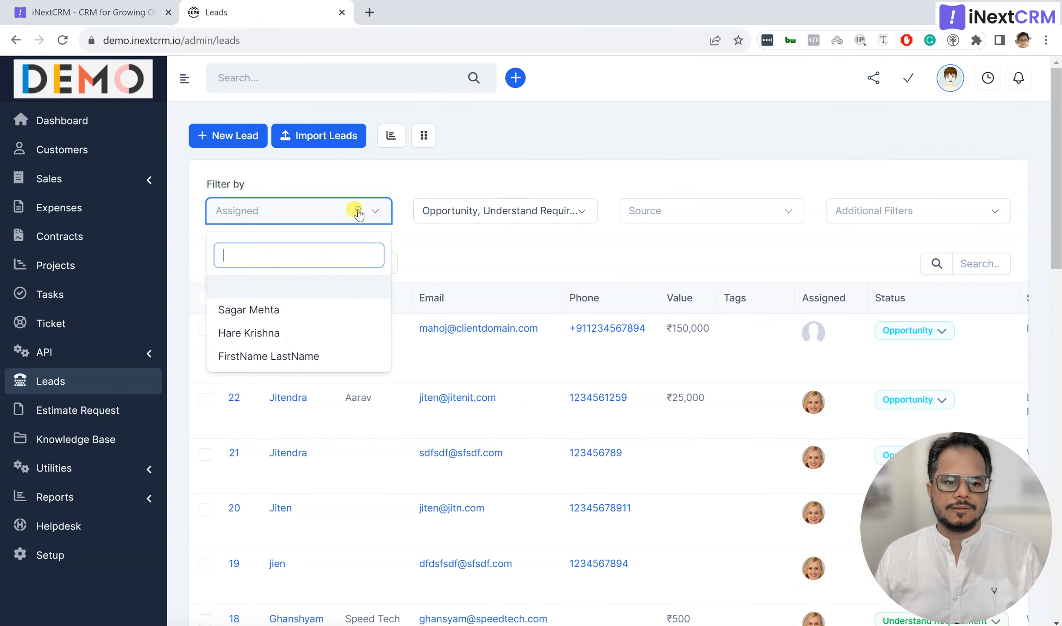
{"action": "left_click", "coordinate": [308, 309]}
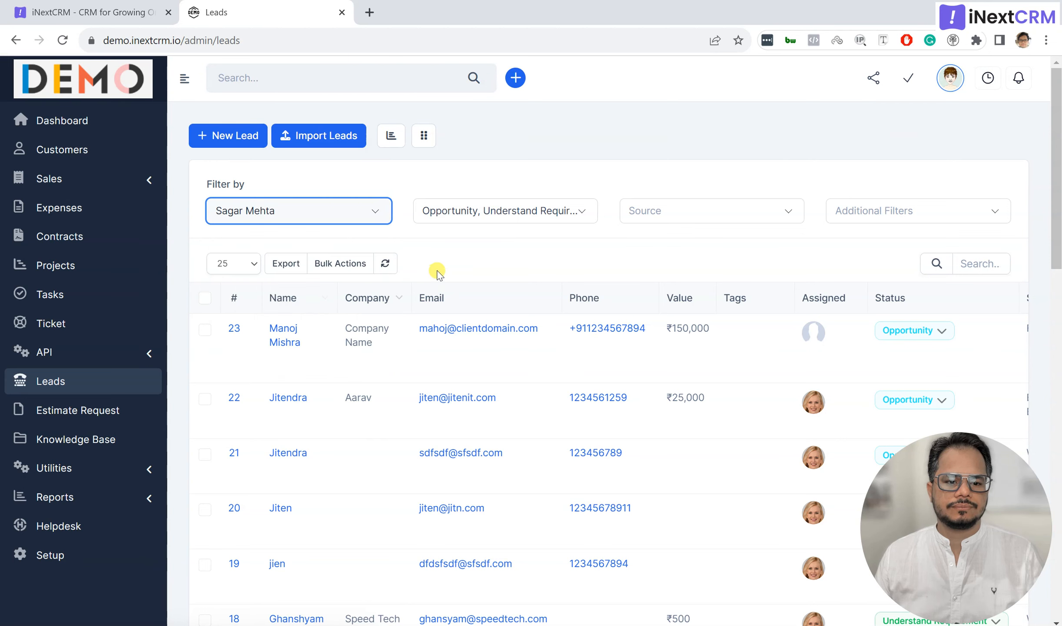
{"action": "left_click", "coordinate": [363, 214]}
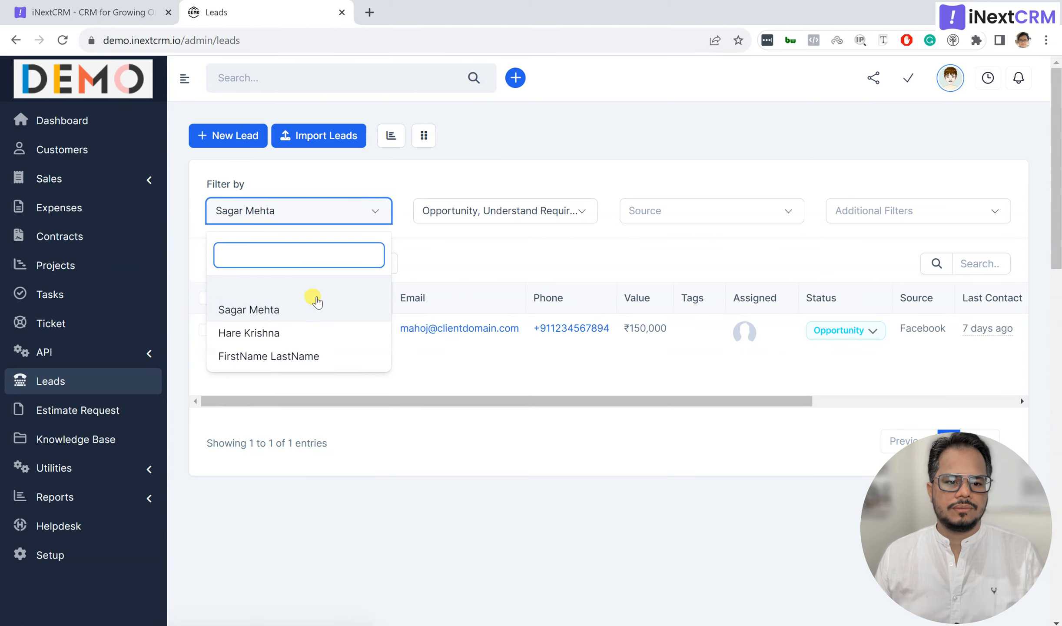
{"action": "left_click", "coordinate": [325, 289]}
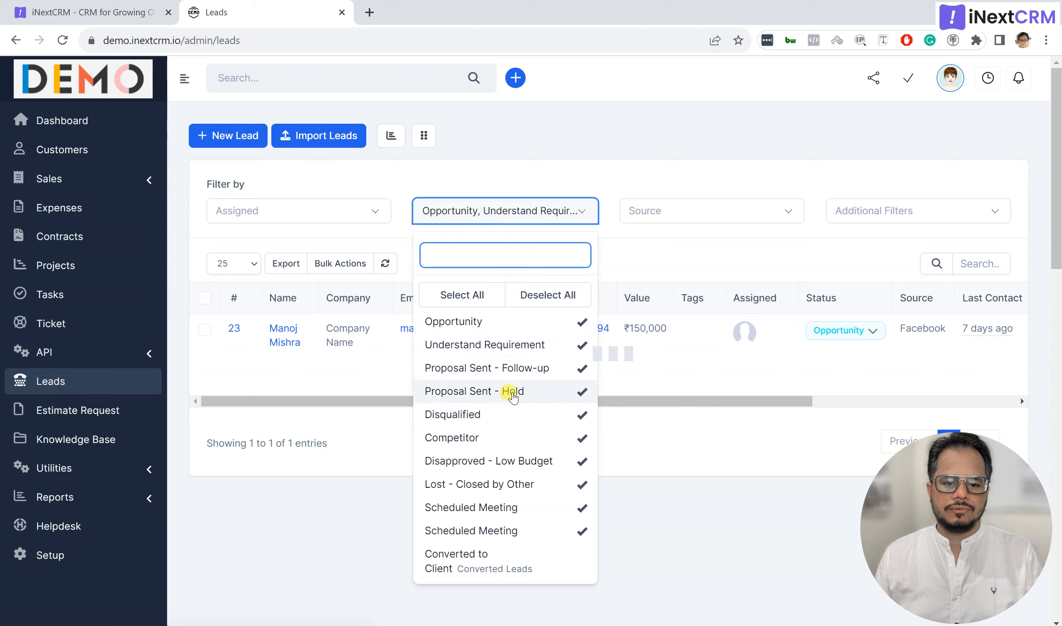
Step: Exclude Proposal Sent - Hold, Disqualified, Competitor and Disapproved - Low Budget from the status filter
{"action": "left_click", "coordinate": [512, 391]}
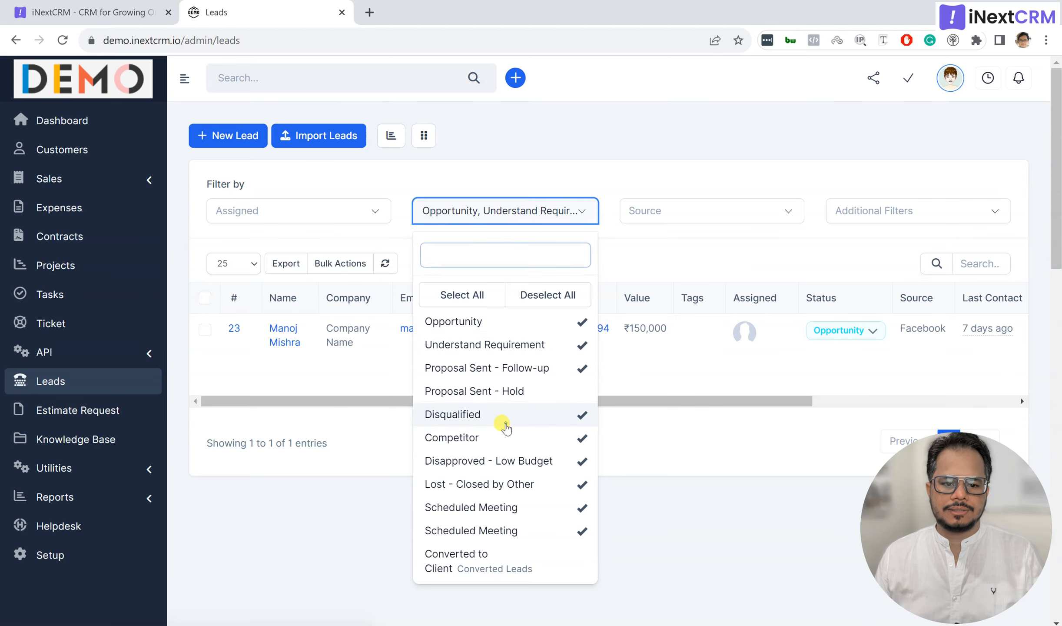
{"action": "left_click", "coordinate": [505, 414]}
{"action": "left_click", "coordinate": [505, 437]}
{"action": "left_click", "coordinate": [507, 460]}
{"action": "left_click", "coordinate": [681, 252]}
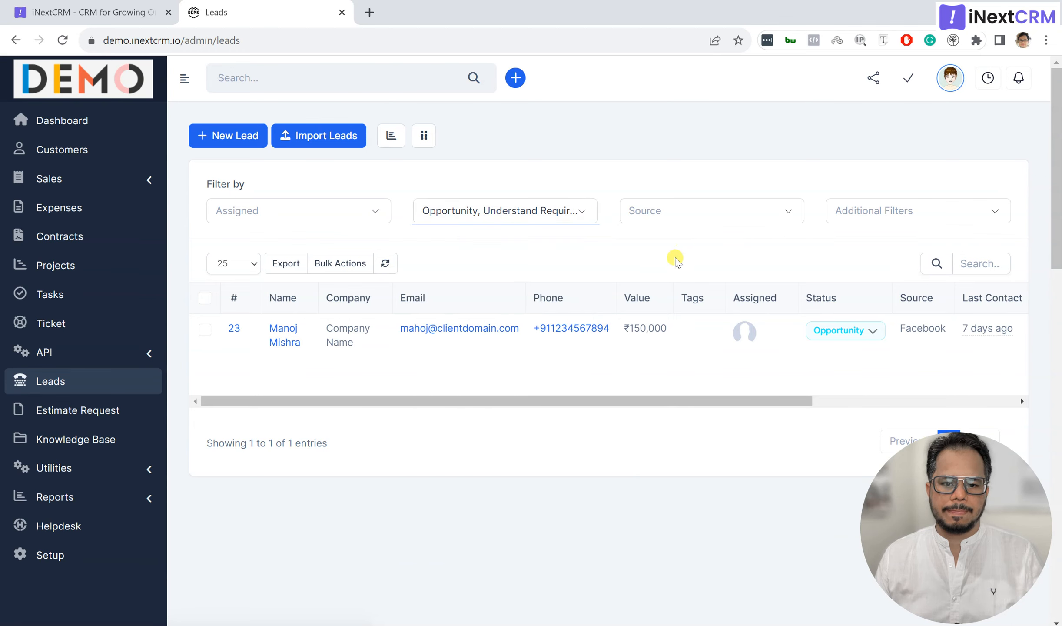
Step: Filter the source to Facebook and the assignee to the staff member, leaving only lead #23
{"action": "left_click", "coordinate": [672, 210]}
{"action": "left_click", "coordinate": [669, 385]}
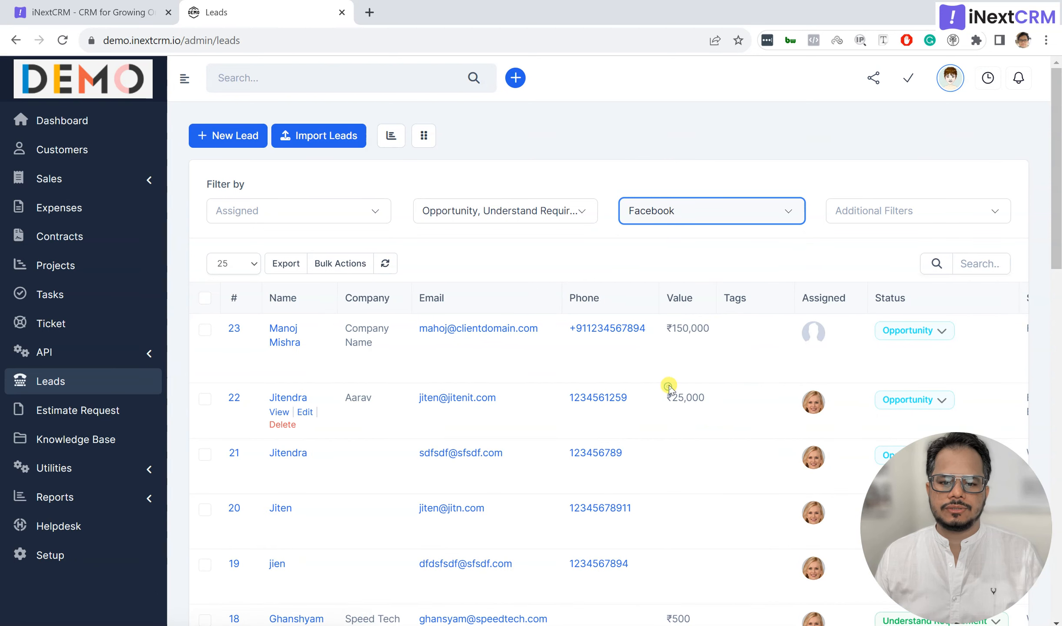
{"action": "left_click", "coordinate": [851, 212]}
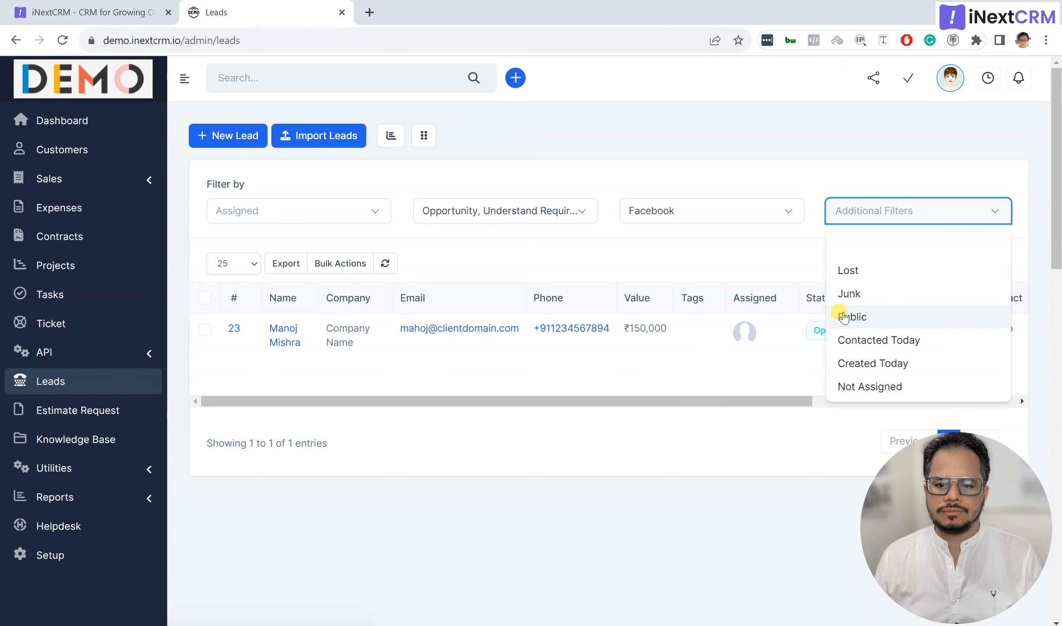
{"action": "left_click", "coordinate": [786, 249]}
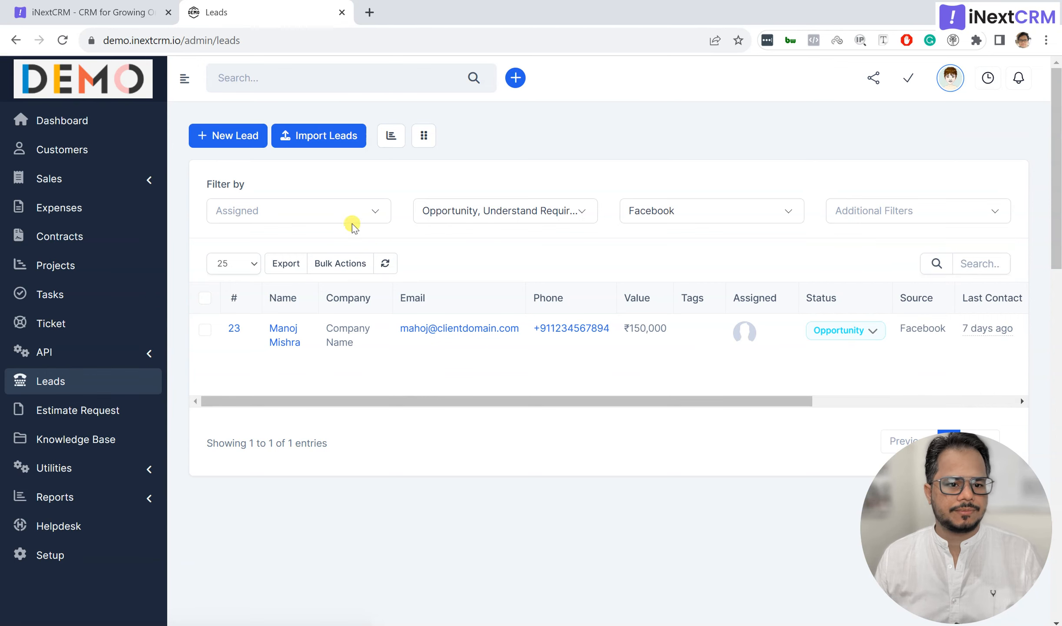
{"action": "left_click", "coordinate": [347, 212]}
{"action": "left_click", "coordinate": [306, 311]}
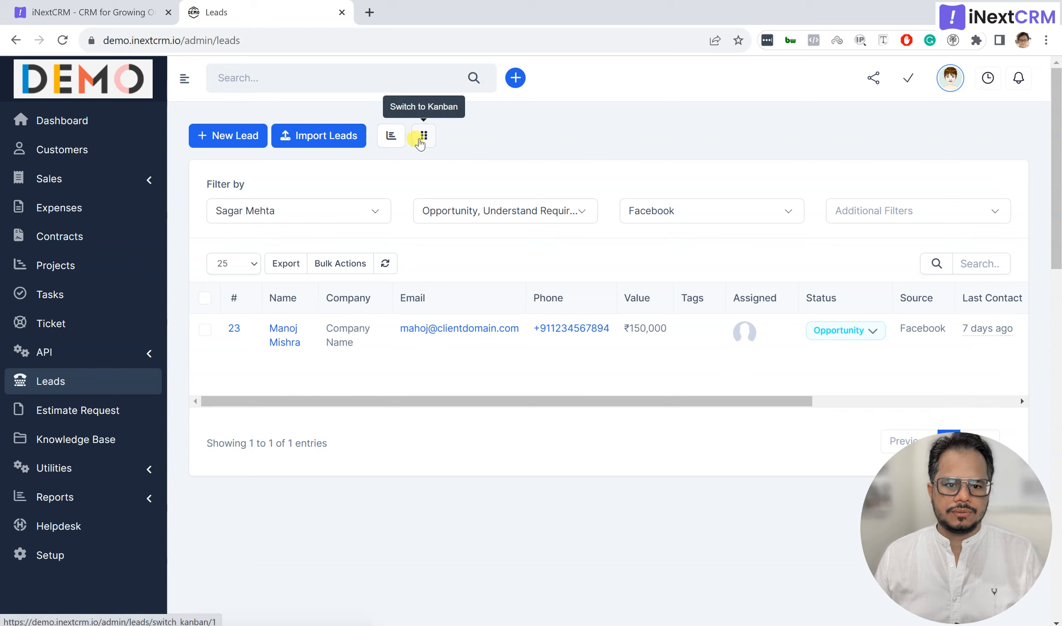
Step: Show the leads as a Kanban board and scroll through its columns
{"action": "left_click", "coordinate": [424, 137]}
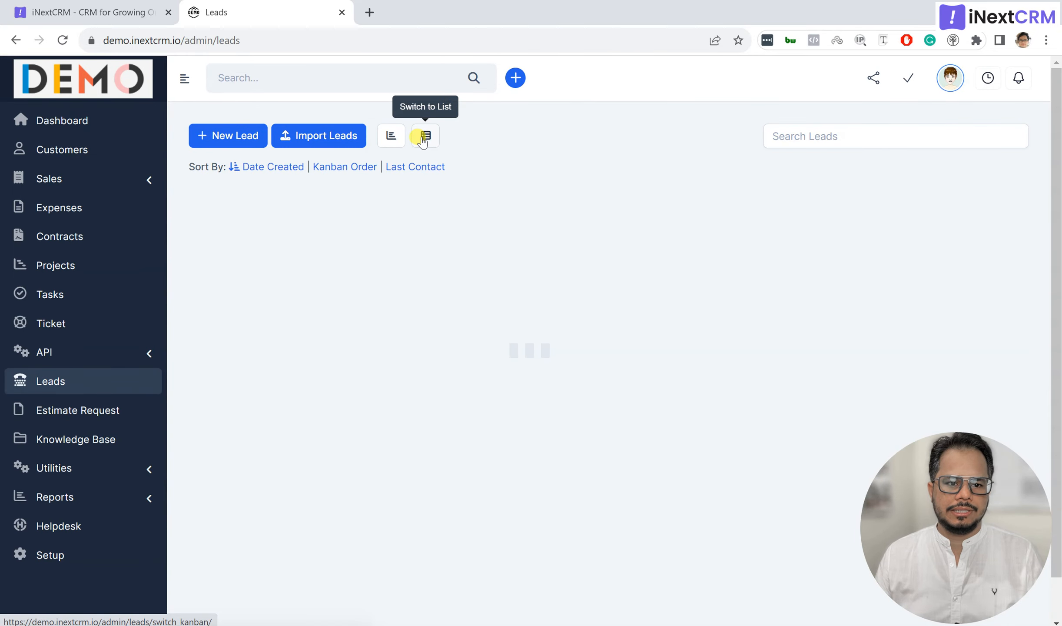
{"action": "scroll", "coordinate": [328, 439], "scroll_direction": "down", "scroll_amount": 5}
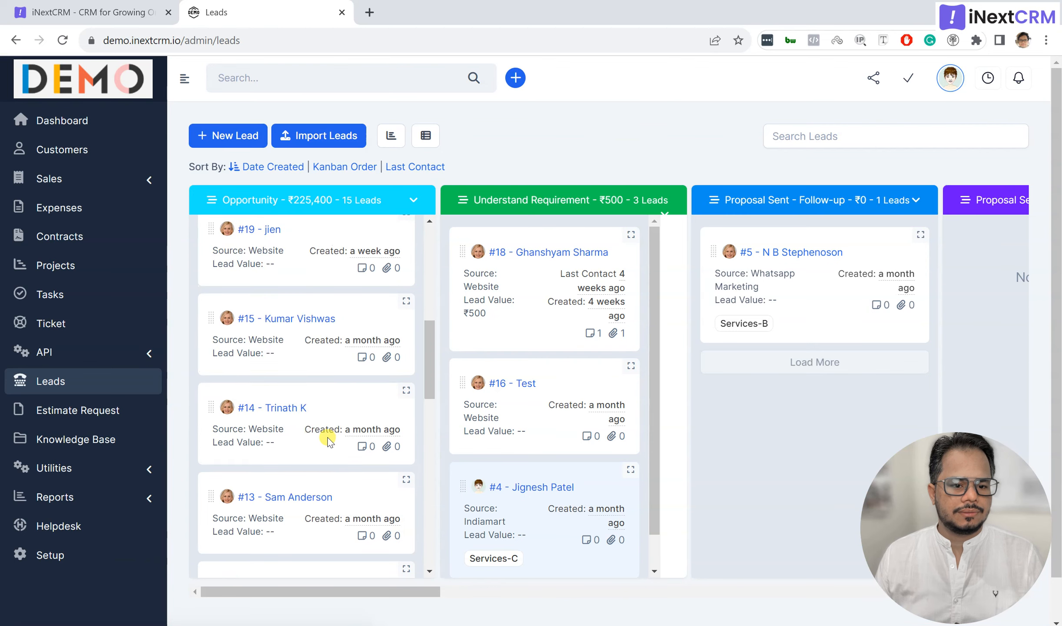
{"action": "scroll", "coordinate": [328, 439], "scroll_direction": "down", "scroll_amount": 3}
{"action": "scroll", "coordinate": [328, 439], "scroll_direction": "up", "scroll_amount": 10}
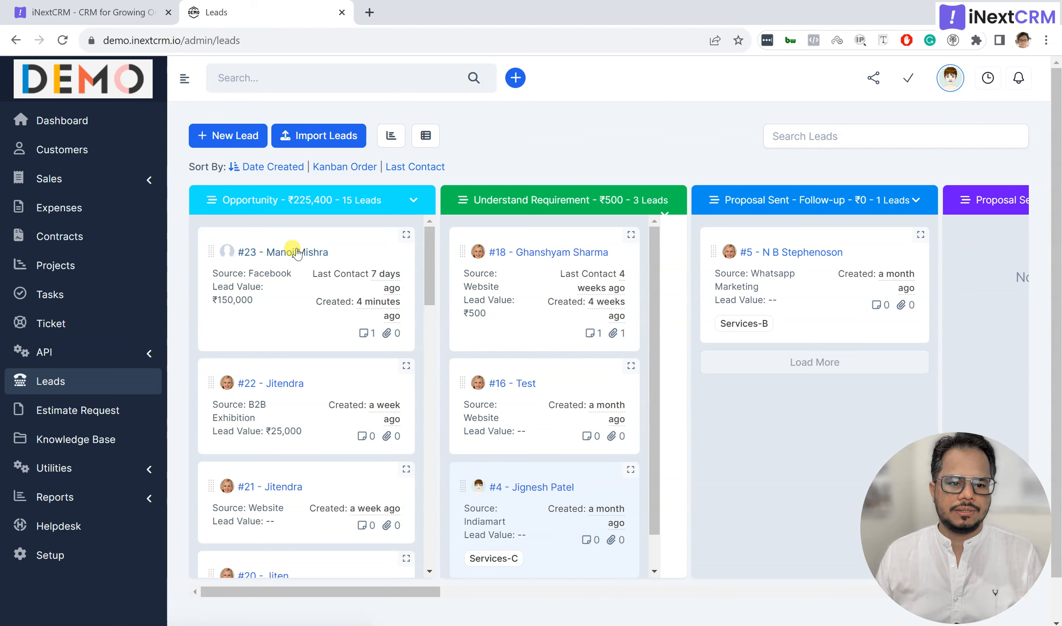
{"action": "scroll", "coordinate": [284, 304], "scroll_direction": "down", "scroll_amount": 5}
{"action": "scroll", "coordinate": [282, 365], "scroll_direction": "up", "scroll_amount": 5}
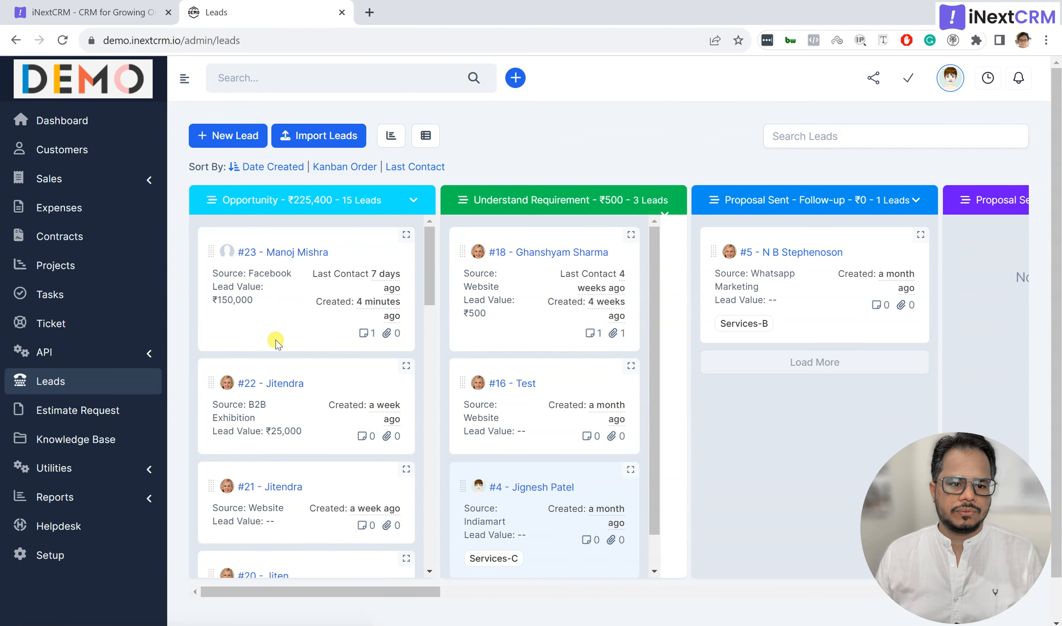
{"action": "scroll", "coordinate": [276, 343], "scroll_direction": "down", "scroll_amount": 10}
{"action": "scroll", "coordinate": [542, 358], "scroll_direction": "down", "scroll_amount": 3}
{"action": "scroll", "coordinate": [544, 363], "scroll_direction": "up", "scroll_amount": 3}
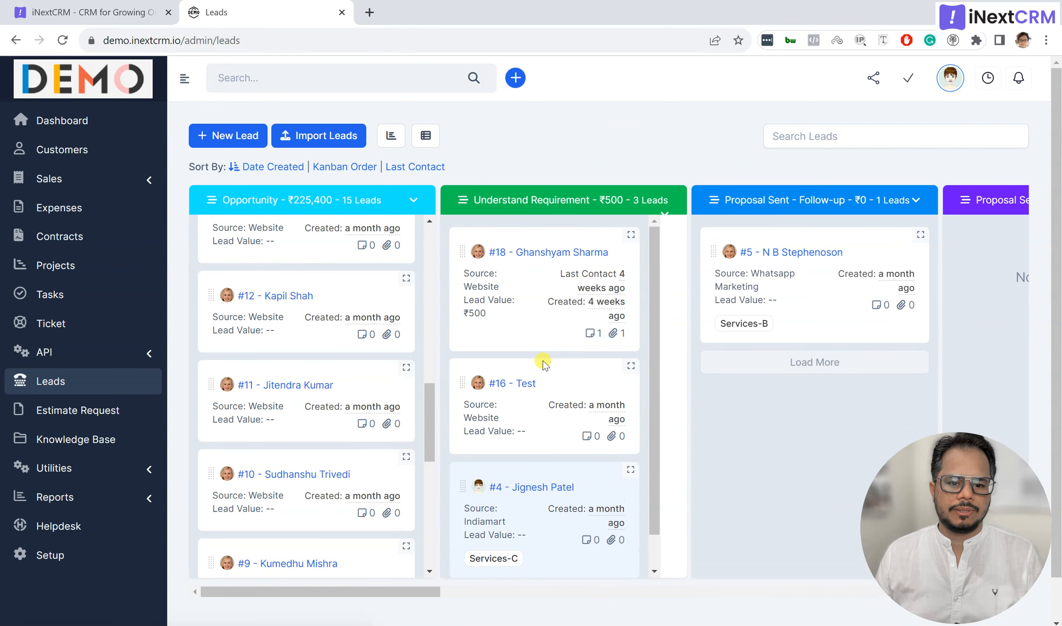
{"action": "scroll", "coordinate": [391, 331], "scroll_direction": "up", "scroll_amount": 10}
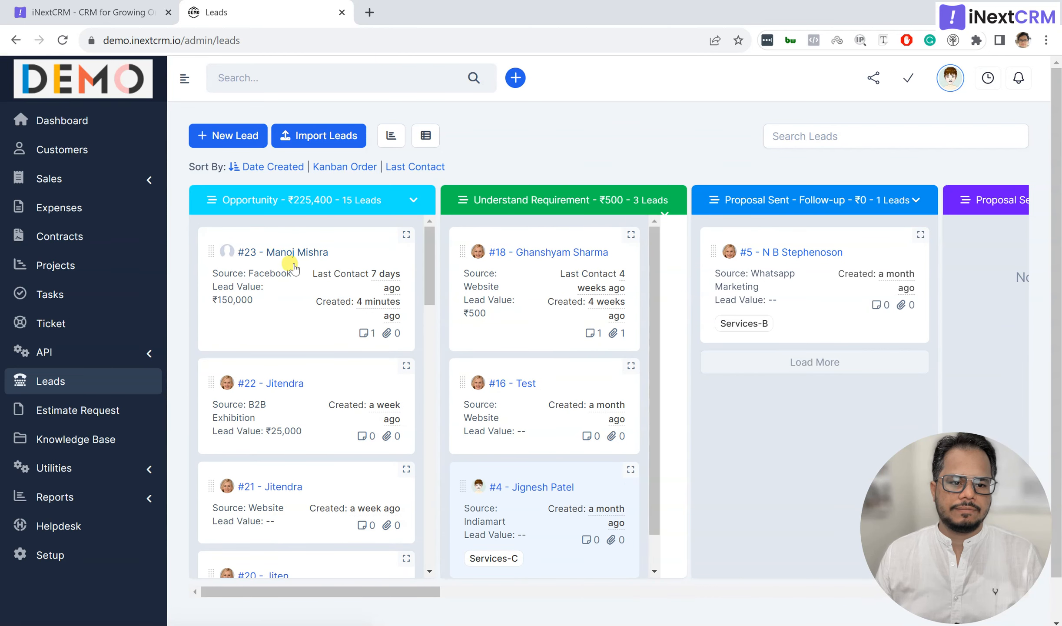
Step: Move lead #23 from Opportunity to the top of the Understand Requirement column
{"action": "left_click_drag", "start_coordinate": [294, 267], "coordinate": [530, 275]}
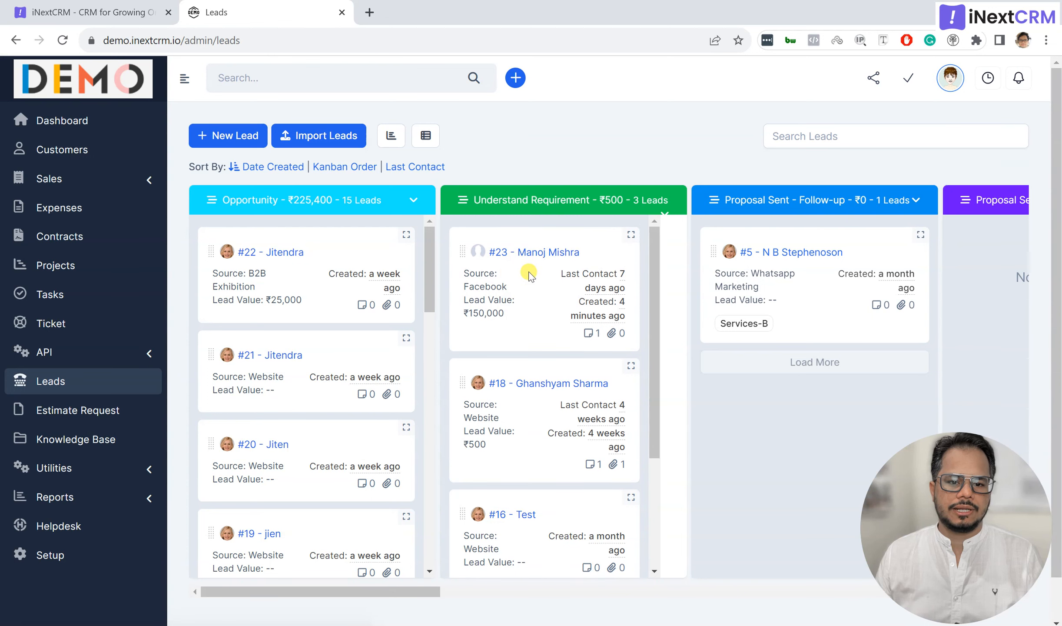
{"action": "scroll", "coordinate": [546, 436], "scroll_direction": "down", "scroll_amount": 3}
{"action": "scroll", "coordinate": [546, 435], "scroll_direction": "up", "scroll_amount": 3}
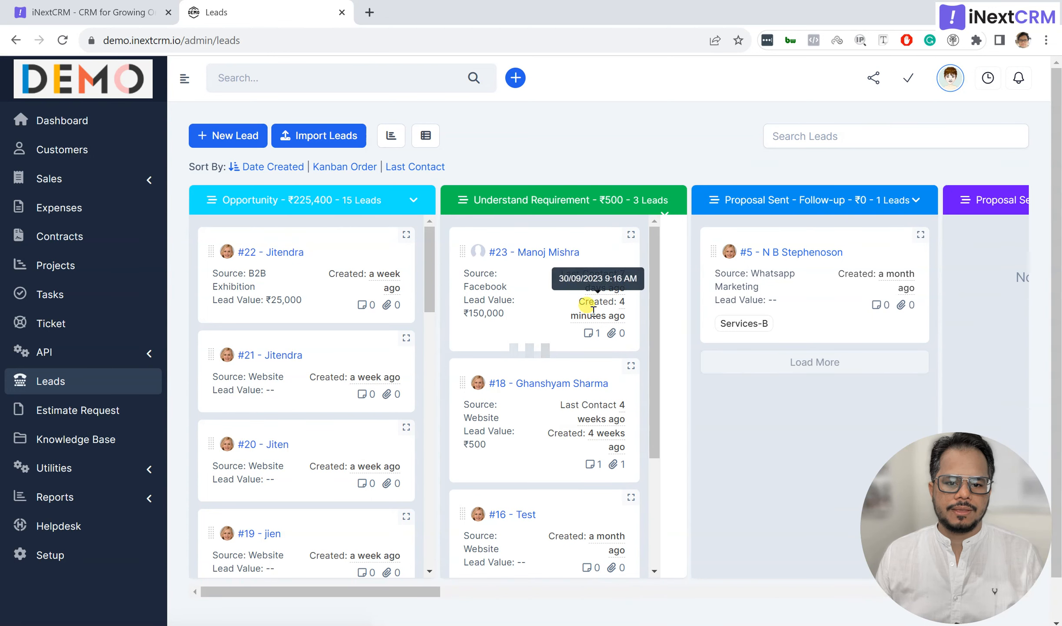
Step: Open lead #22's profile in edit mode, then close it without saving
{"action": "left_click", "coordinate": [267, 253]}
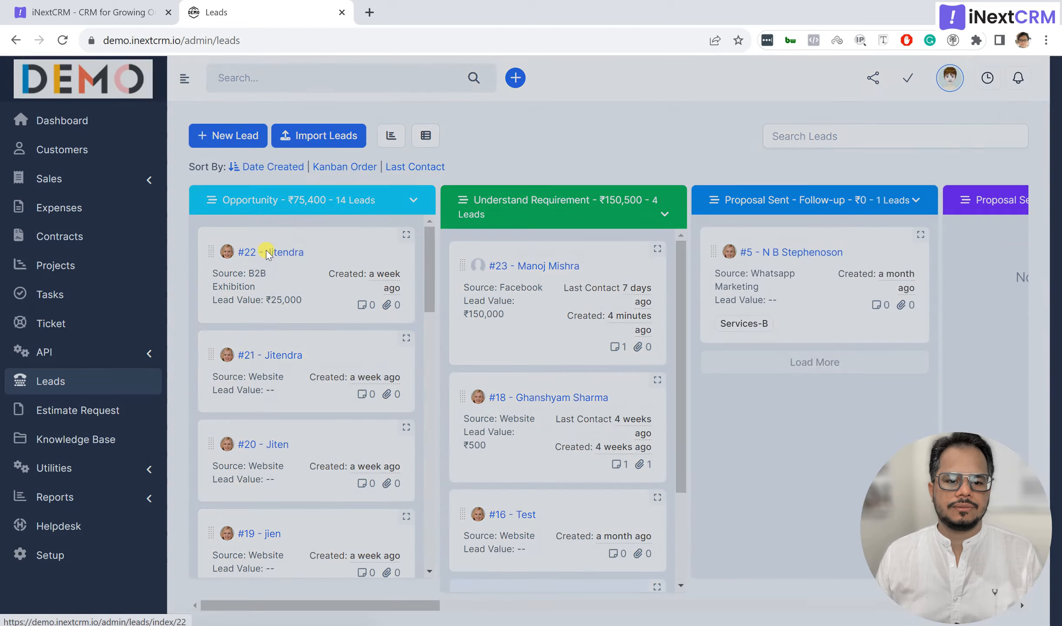
{"action": "left_click", "coordinate": [739, 184]}
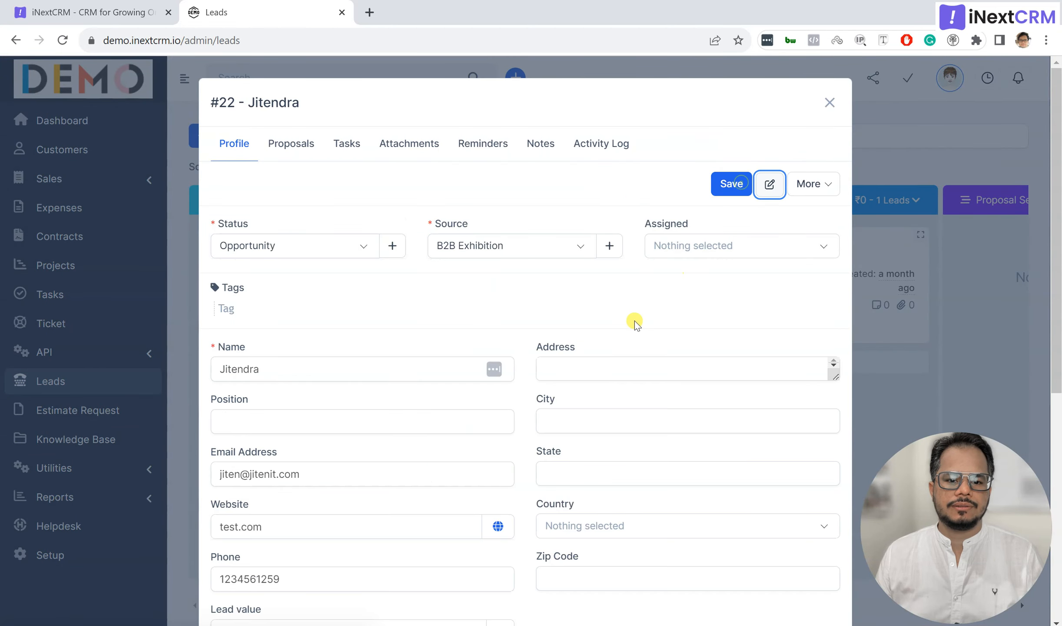
{"action": "scroll", "coordinate": [626, 330], "scroll_direction": "down", "scroll_amount": 5}
{"action": "scroll", "coordinate": [618, 339], "scroll_direction": "up", "scroll_amount": 5}
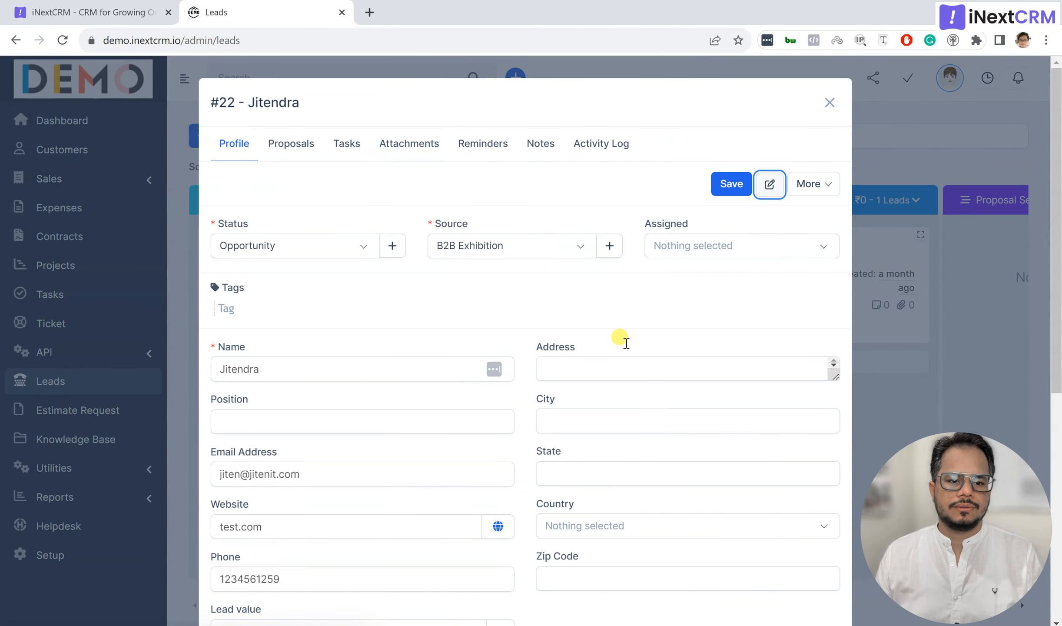
{"action": "left_click", "coordinate": [829, 103]}
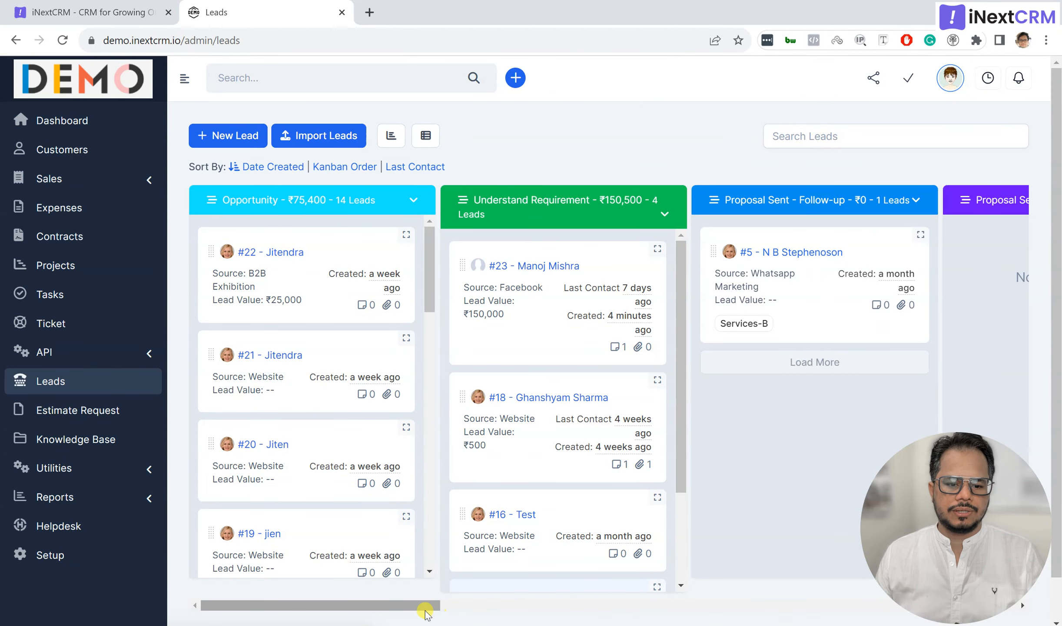
Step: Reorder lead #18 so it sits below lead #16 on the board
{"action": "left_click_drag", "start_coordinate": [424, 605], "coordinate": [373, 605]}
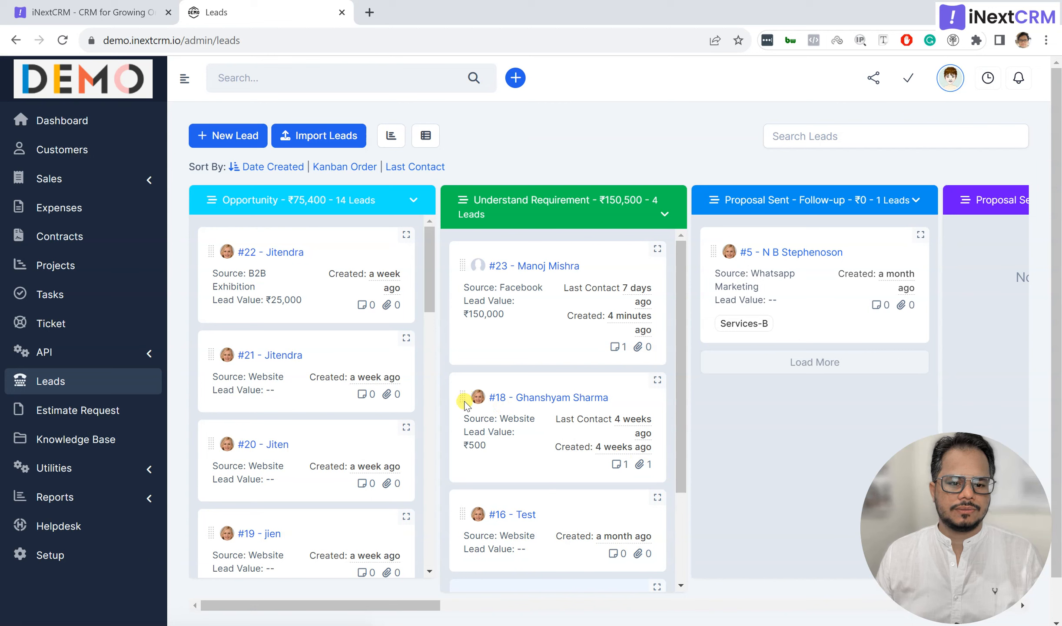
{"action": "left_click_drag", "start_coordinate": [462, 397], "coordinate": [456, 536]}
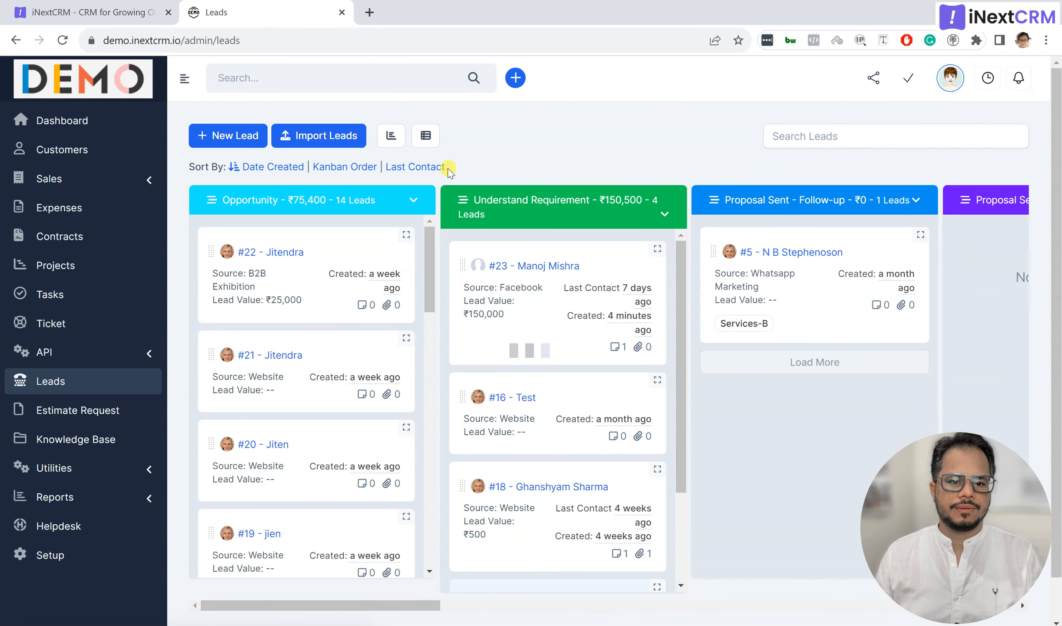
{"action": "scroll", "coordinate": [457, 308], "scroll_direction": "down", "scroll_amount": 3}
{"action": "scroll", "coordinate": [460, 310], "scroll_direction": "up", "scroll_amount": 3}
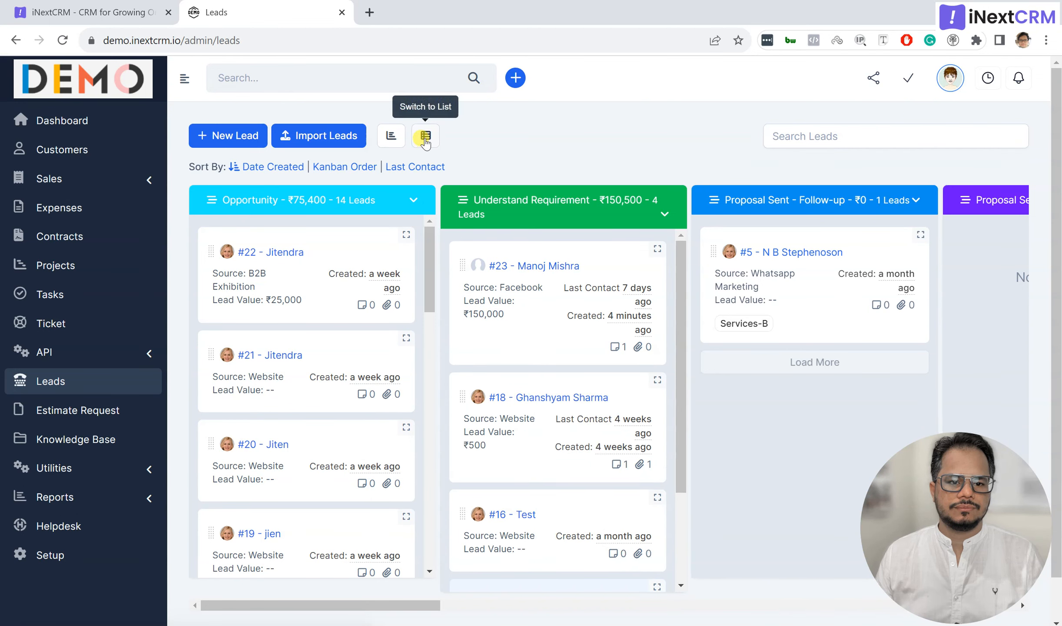
{"action": "scroll", "coordinate": [531, 344], "scroll_direction": "down", "scroll_amount": 3}
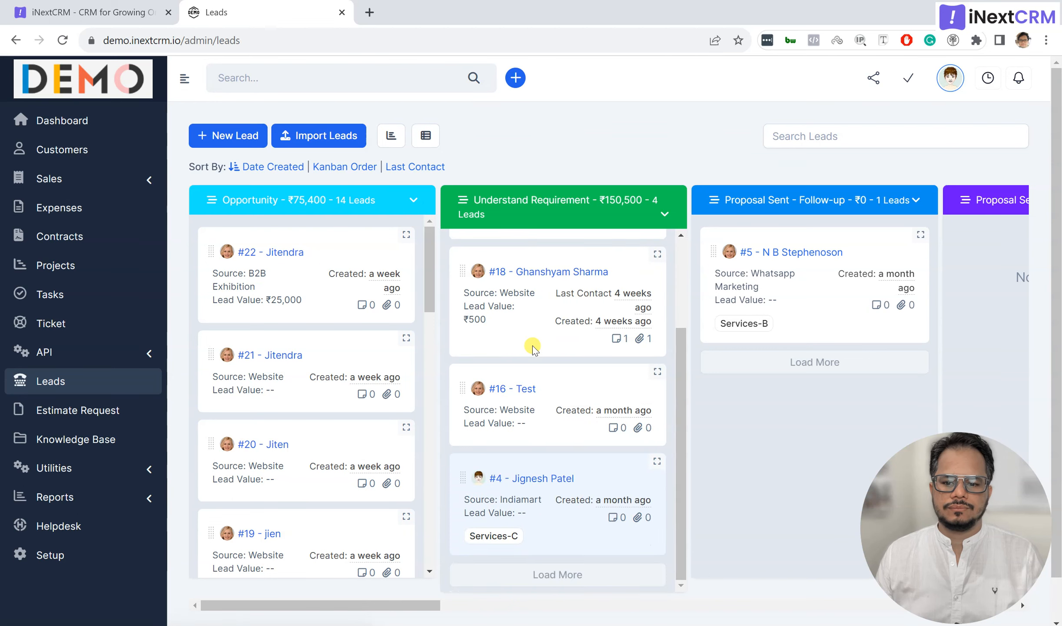
{"action": "scroll", "coordinate": [533, 348], "scroll_direction": "up", "scroll_amount": 3}
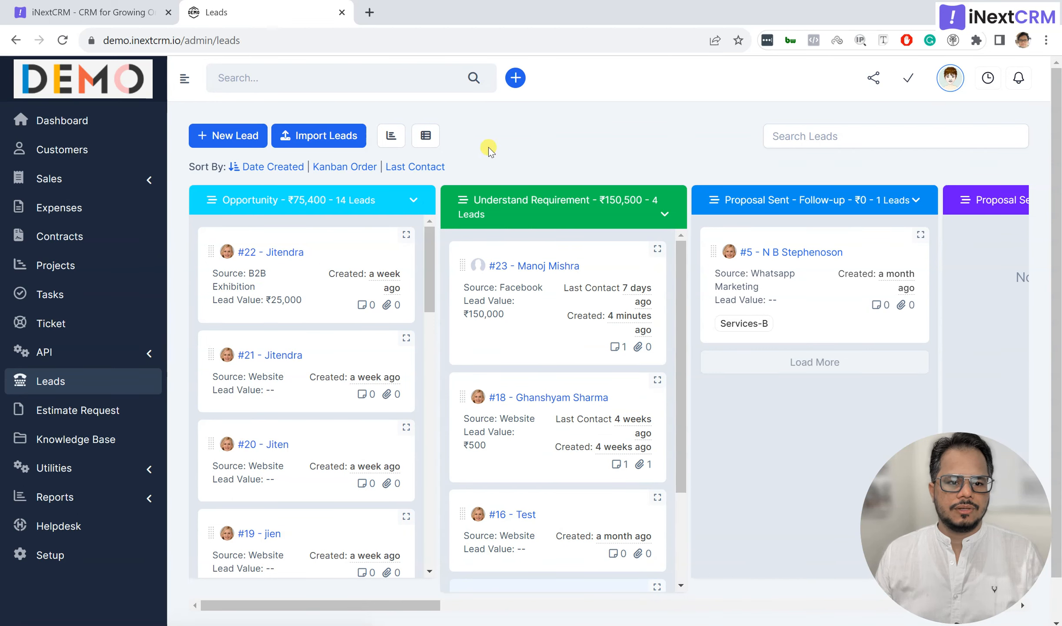
Step: Return the leads to list view and tick the select-all header checkbox
{"action": "left_click", "coordinate": [426, 135]}
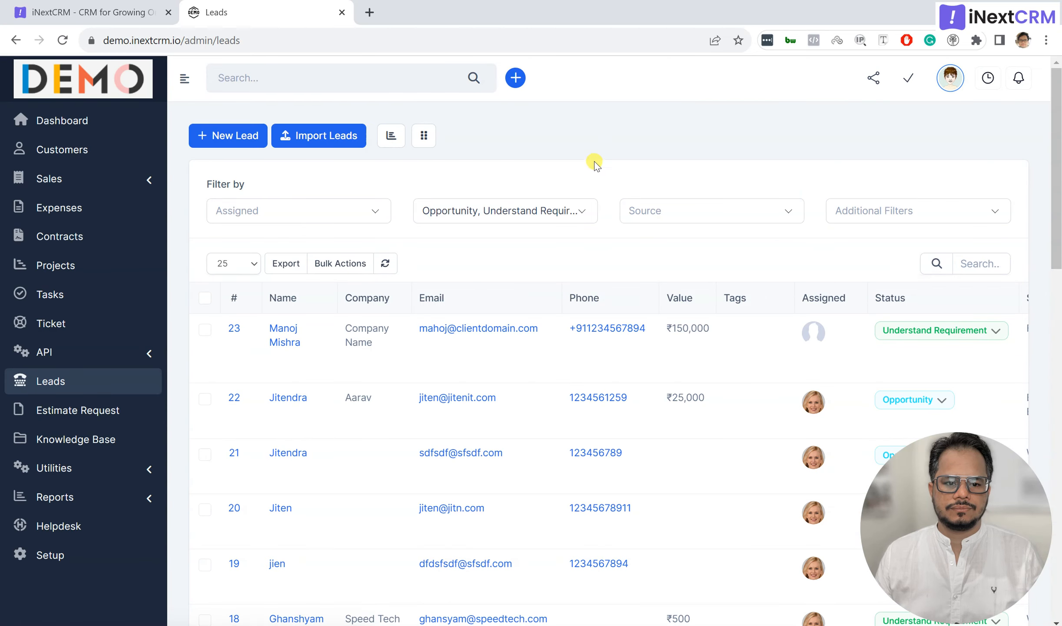
{"action": "left_click", "coordinate": [204, 297]}
{"action": "left_click", "coordinate": [341, 262]}
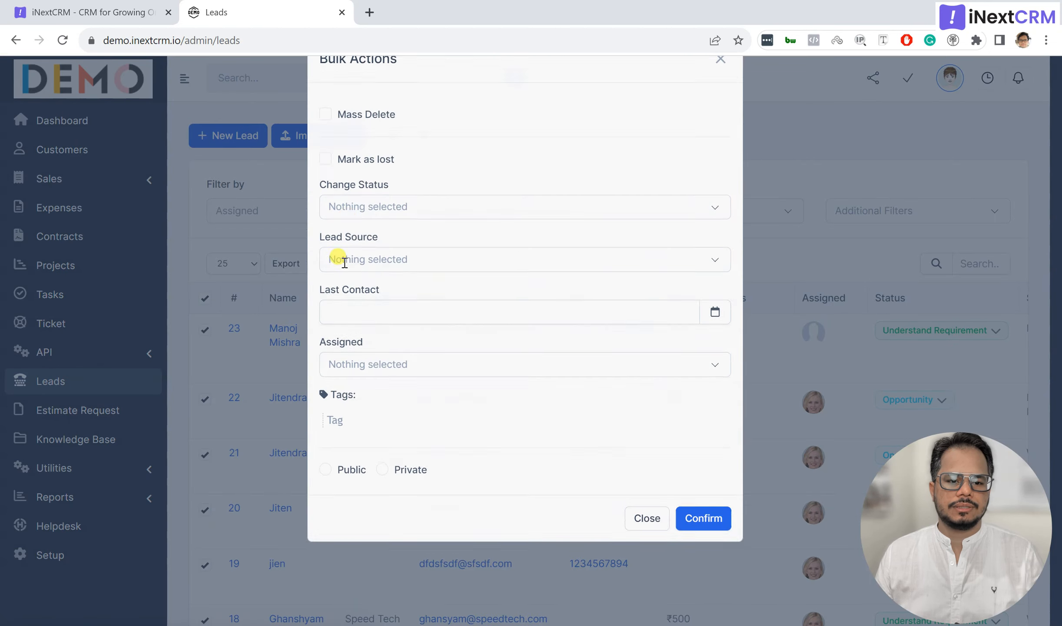
{"action": "left_click", "coordinate": [387, 251]}
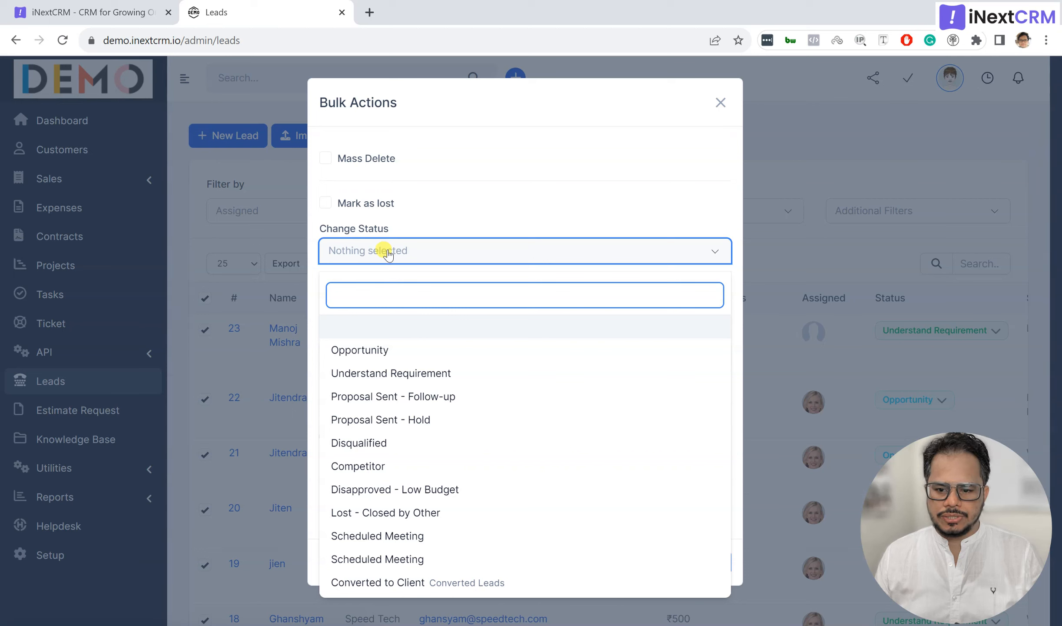
{"action": "left_click", "coordinate": [393, 372]}
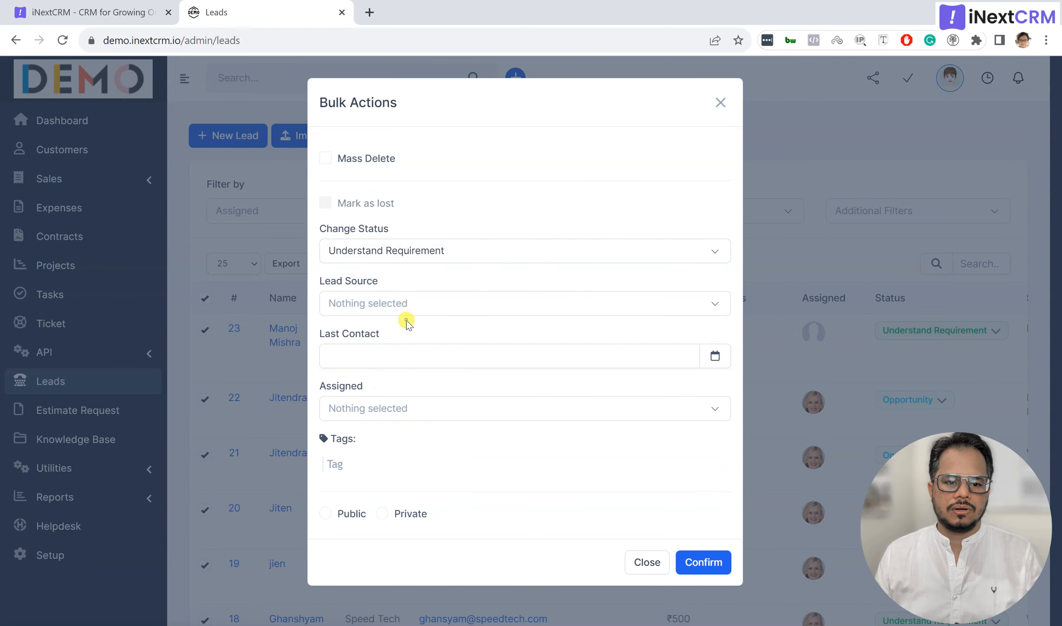
{"action": "left_click", "coordinate": [406, 304]}
{"action": "left_click", "coordinate": [408, 307]}
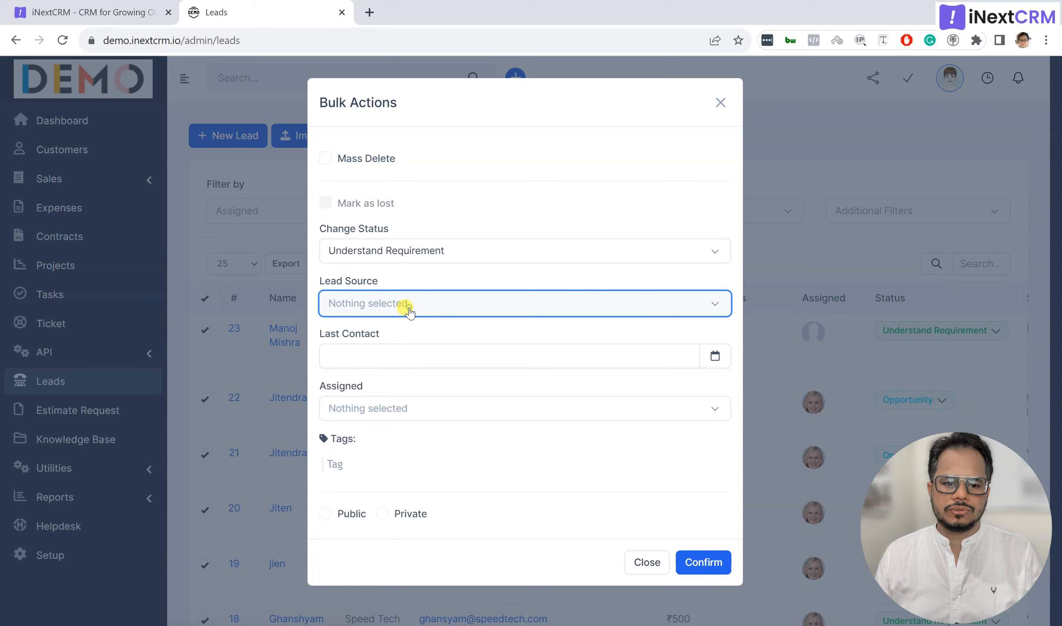
{"action": "left_click", "coordinate": [404, 359]}
{"action": "left_click", "coordinate": [415, 336]}
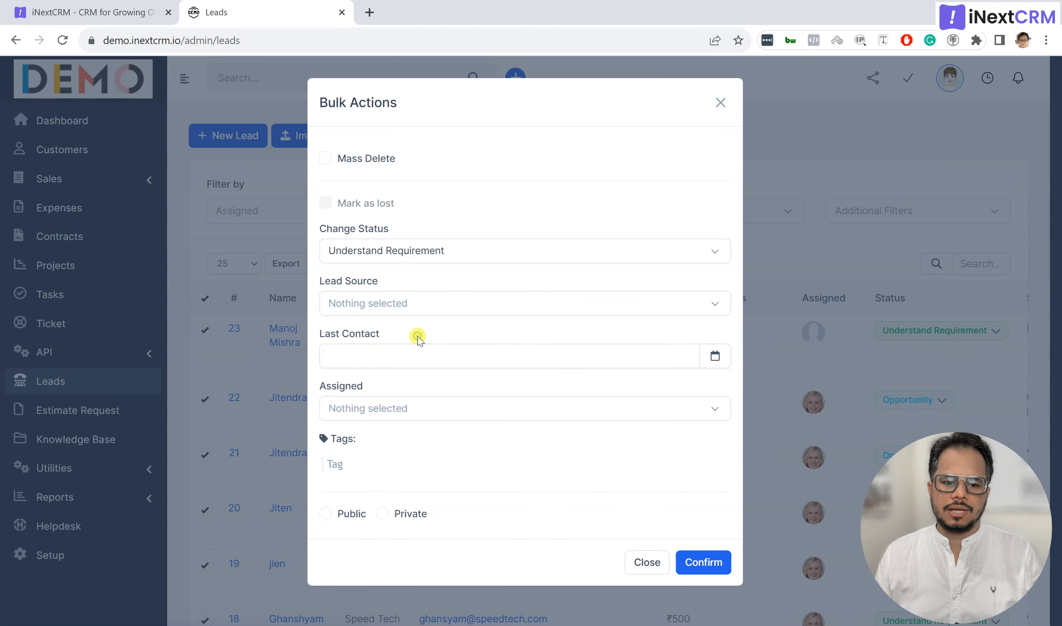
{"action": "left_click", "coordinate": [395, 412]}
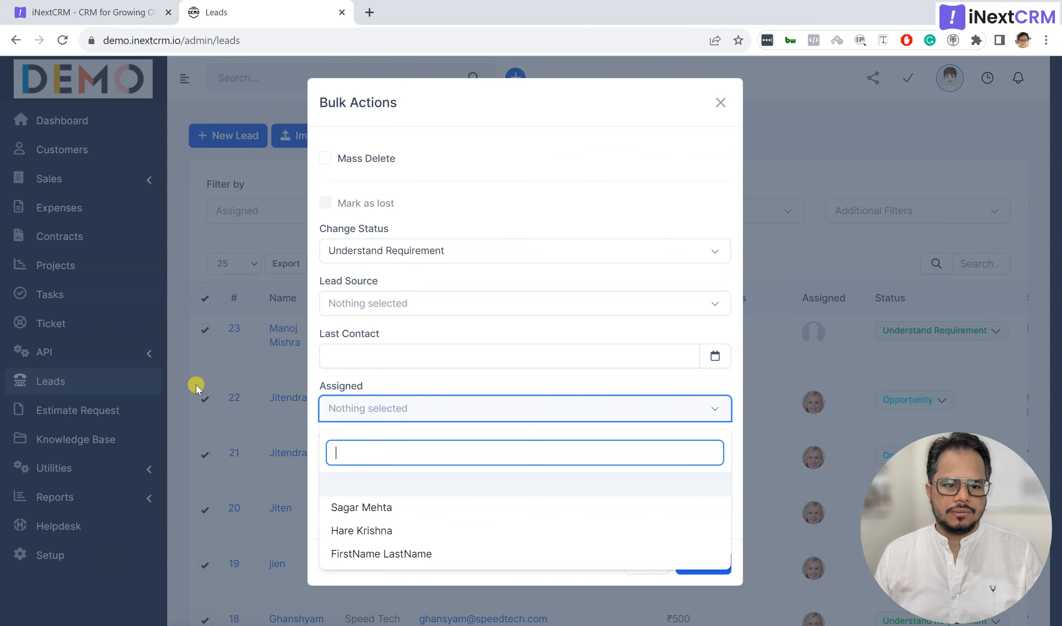
{"action": "left_click", "coordinate": [483, 167]}
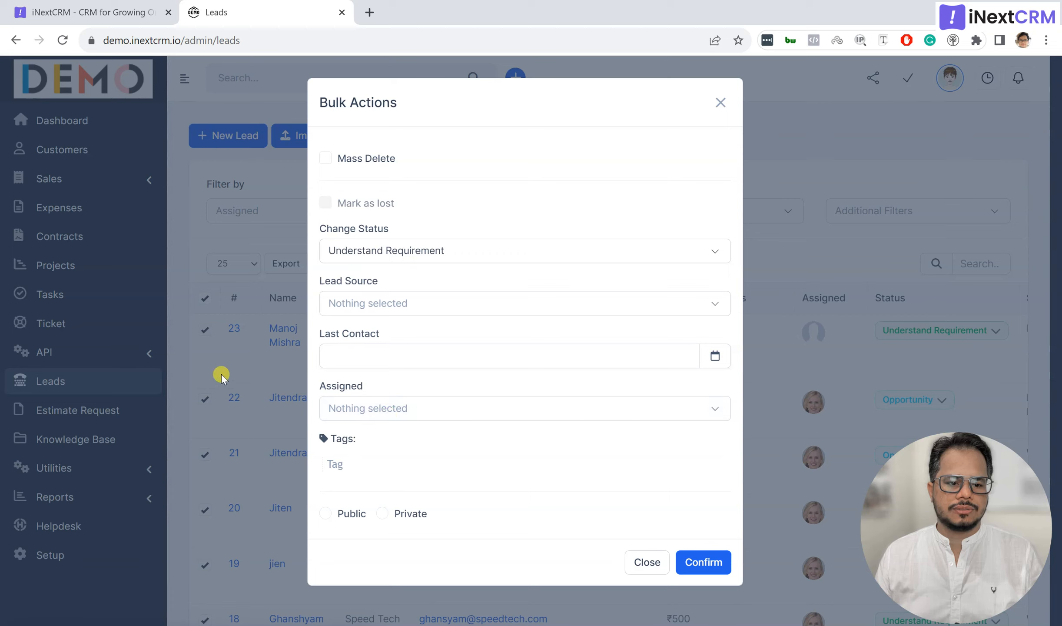
{"action": "left_click", "coordinate": [512, 409]}
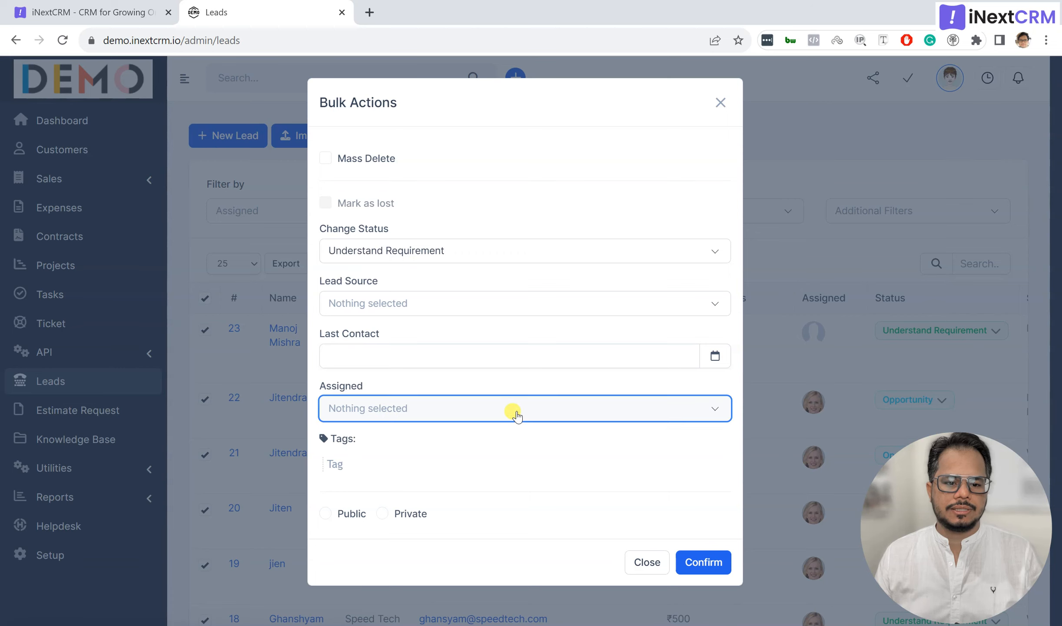
{"action": "left_click", "coordinate": [467, 529]}
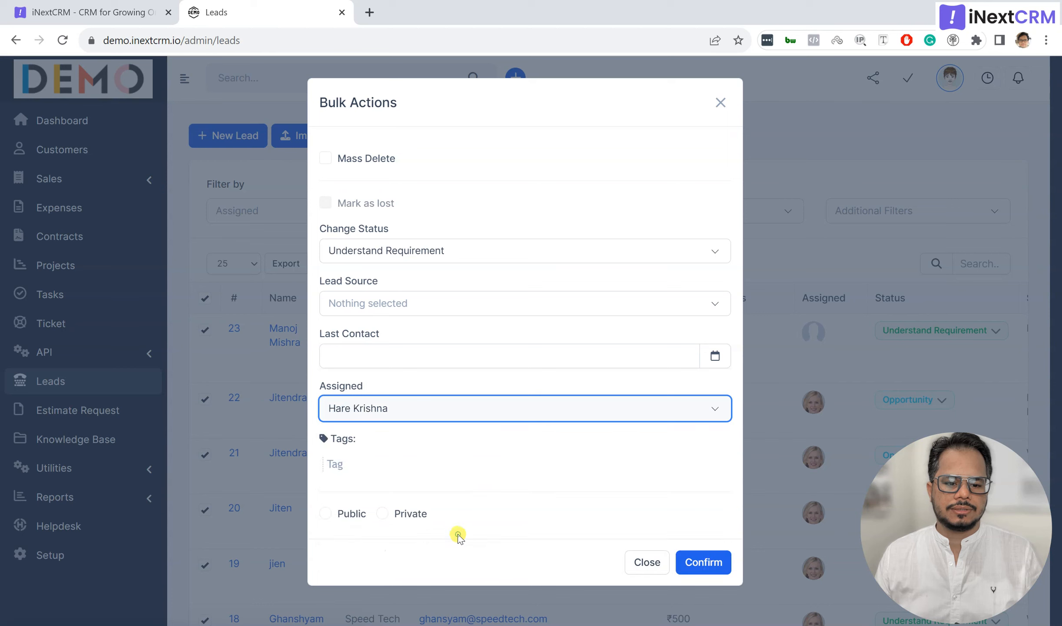
{"action": "left_click", "coordinate": [390, 467]}
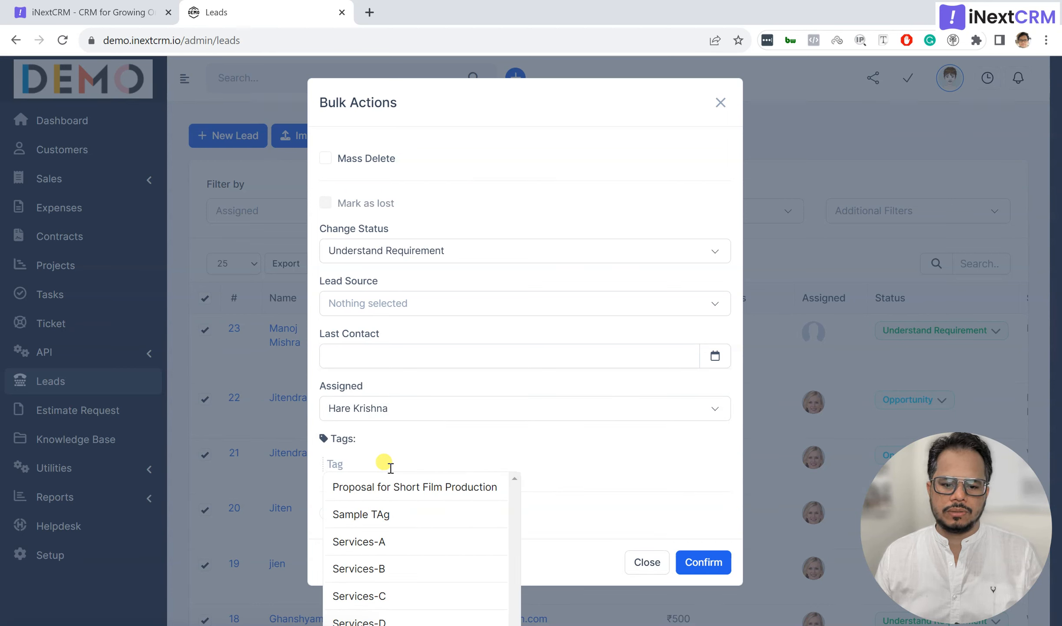
{"action": "left_click", "coordinate": [383, 512]}
{"action": "left_click", "coordinate": [549, 449]}
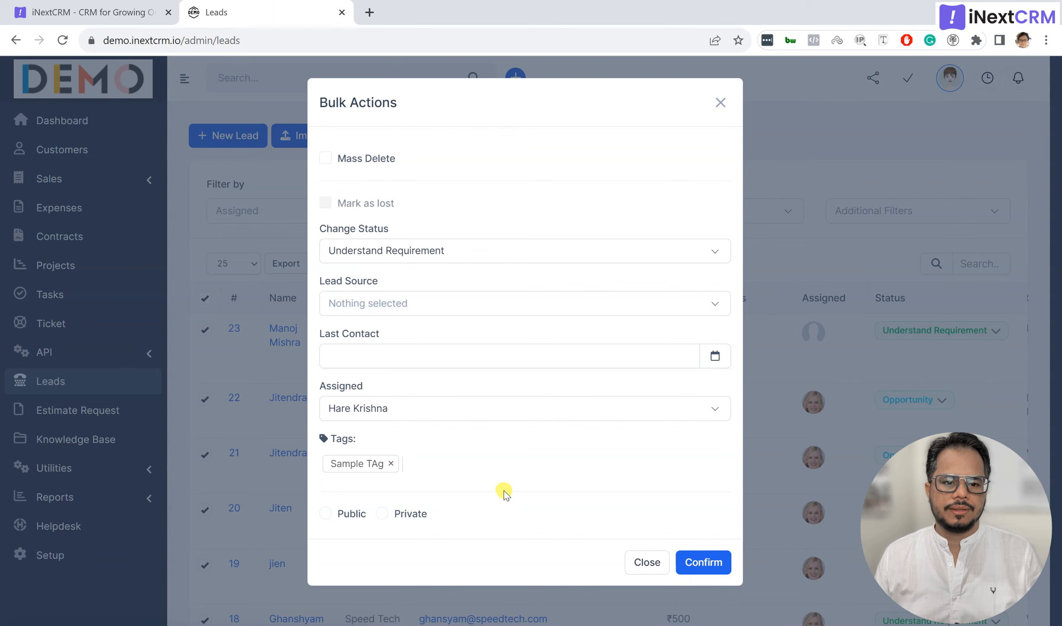
{"action": "left_click", "coordinate": [325, 158]}
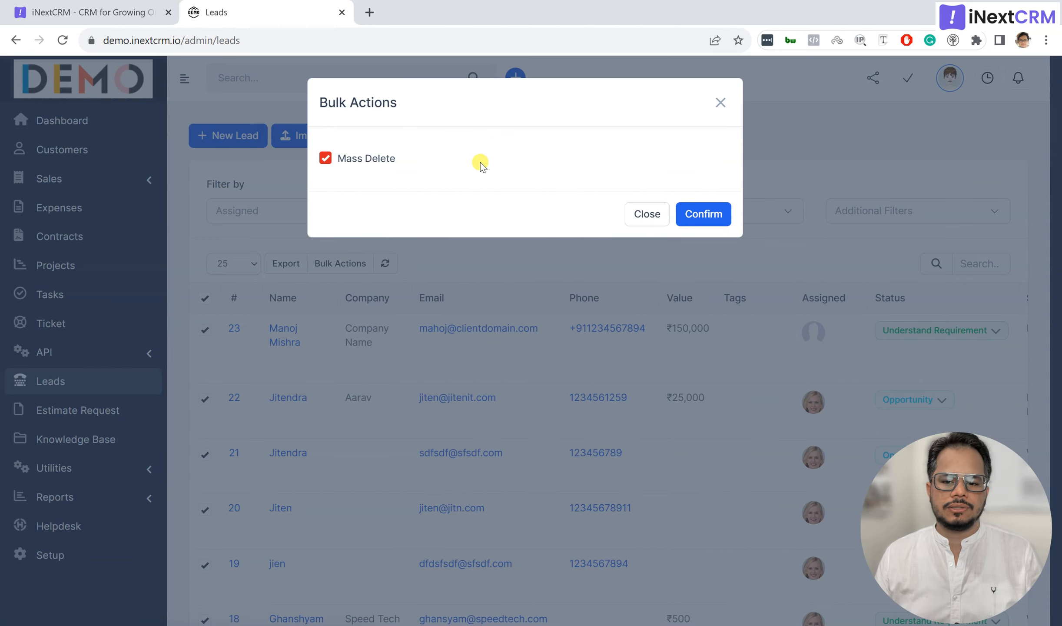
{"action": "left_click", "coordinate": [647, 214]}
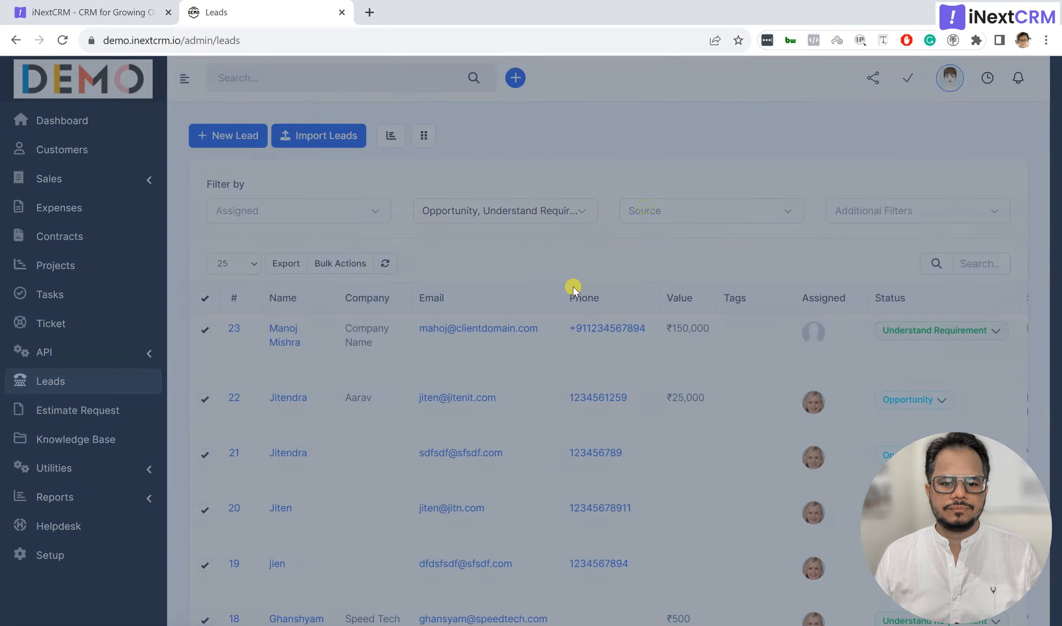